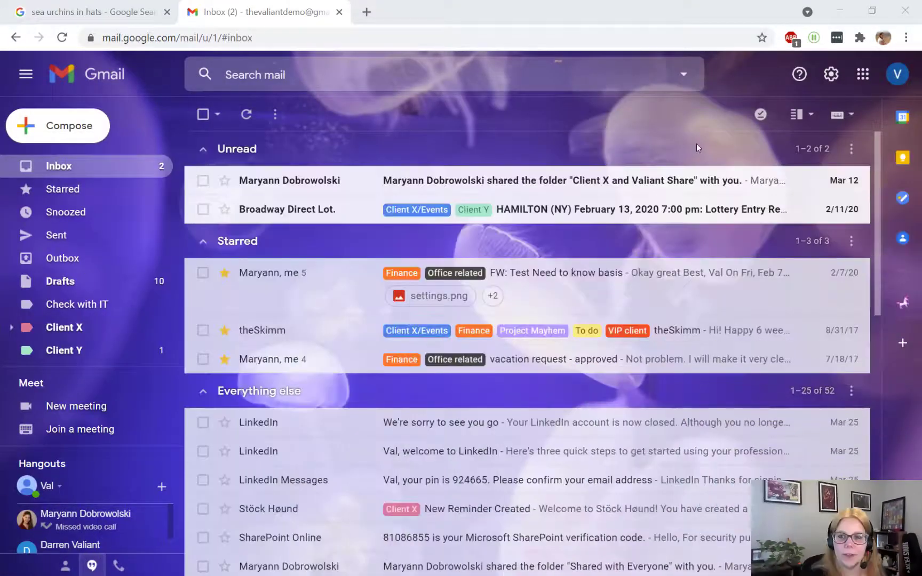
Open Gmail's full settings from the gear menu and scroll down to the Signature section
{"action": "left_click", "coordinate": [832, 78]}
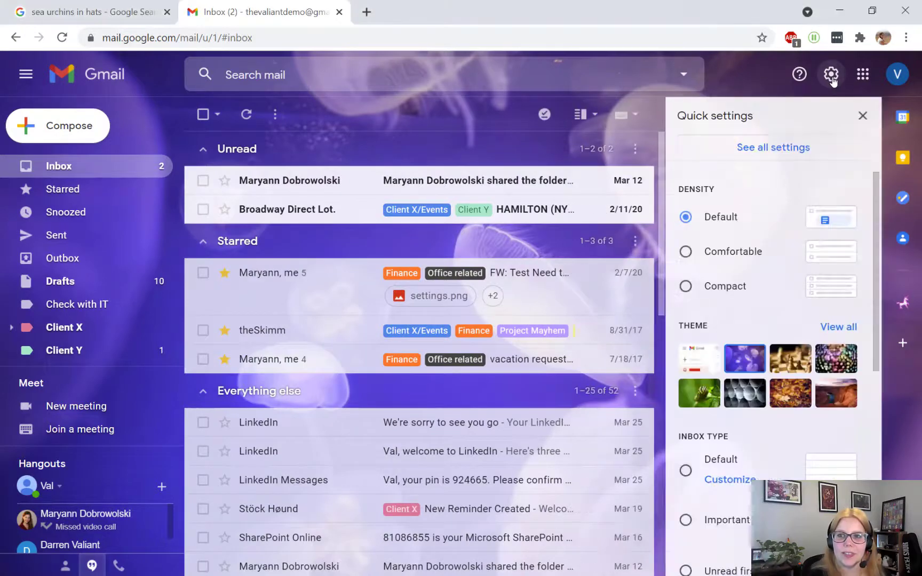
{"action": "left_click", "coordinate": [796, 152]}
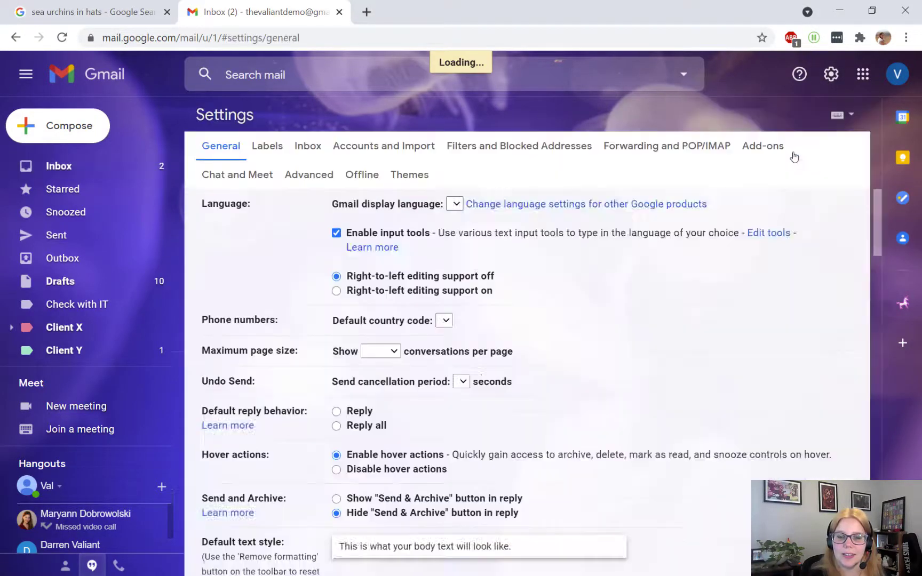
{"action": "scroll", "coordinate": [250, 362], "scroll_direction": "down", "scroll_amount": 20}
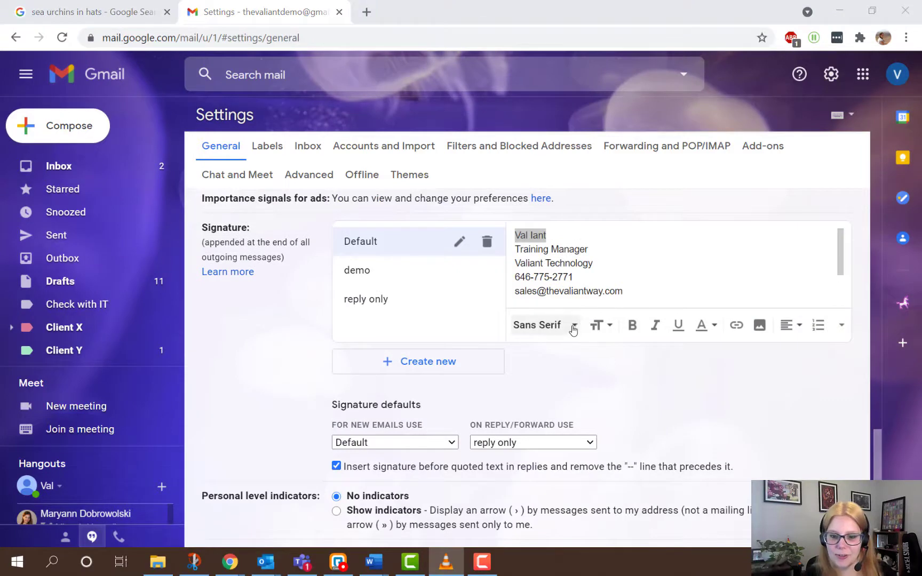
Format the signature's name line as Verdana, Large and bold, keeping its colour unchanged
{"action": "left_click", "coordinate": [572, 325]}
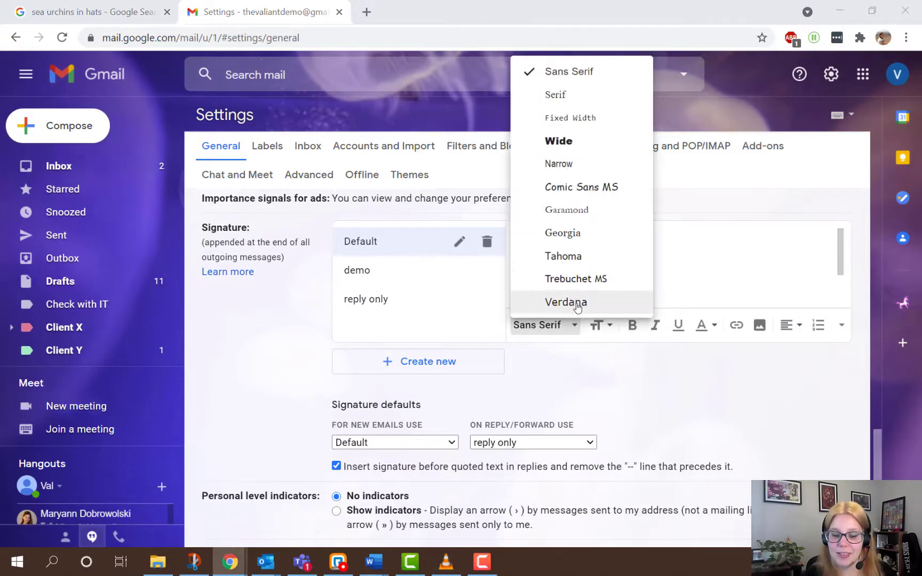
{"action": "left_click", "coordinate": [574, 301]}
{"action": "left_click", "coordinate": [600, 325]}
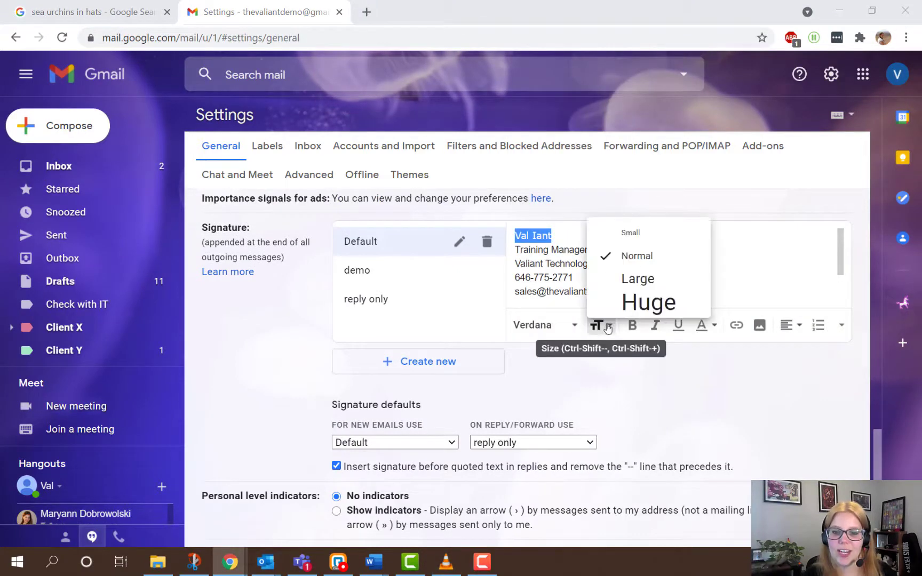
{"action": "left_click", "coordinate": [626, 272]}
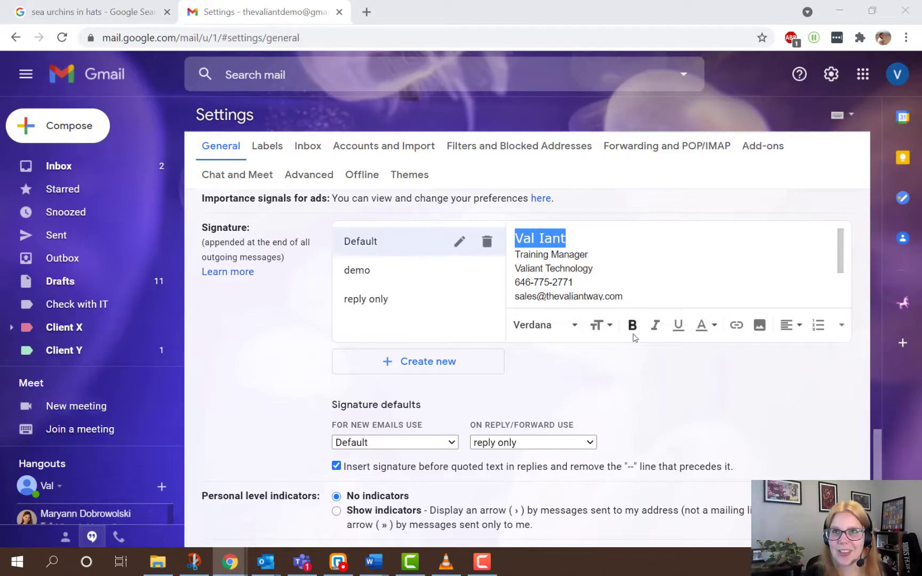
{"action": "left_click", "coordinate": [633, 328]}
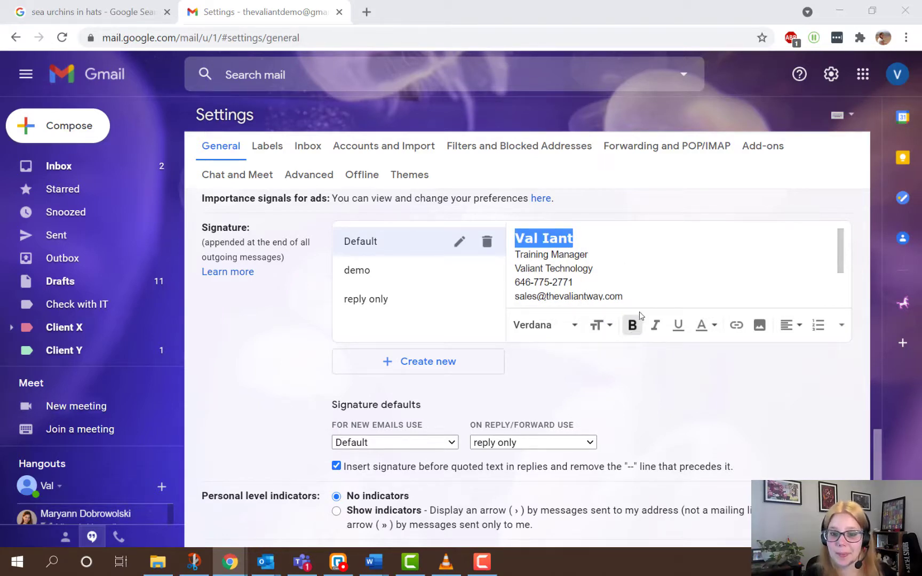
{"action": "left_click", "coordinate": [714, 327]}
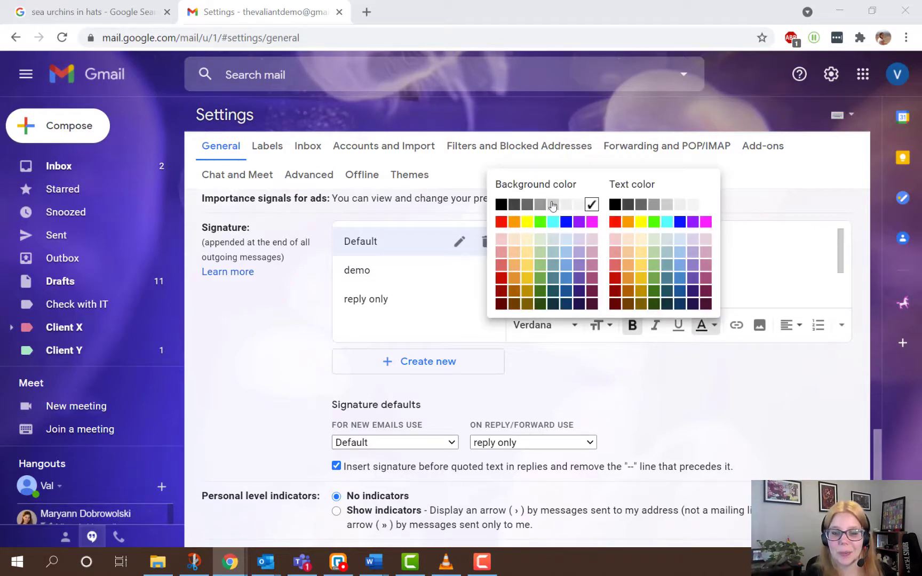
{"action": "left_click", "coordinate": [632, 229]}
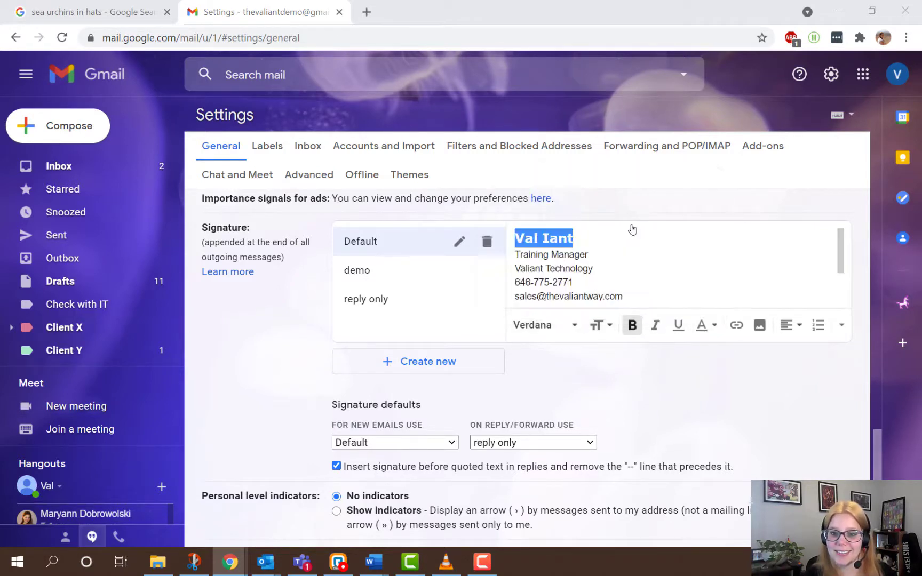
{"action": "left_click", "coordinate": [667, 266]}
Link the 'Check out our Knowledge-base!' line to thevaliantway.com/
{"action": "scroll", "coordinate": [630, 270], "scroll_direction": "down", "scroll_amount": 2}
{"action": "left_click_drag", "start_coordinate": [648, 265], "coordinate": [516, 265]}
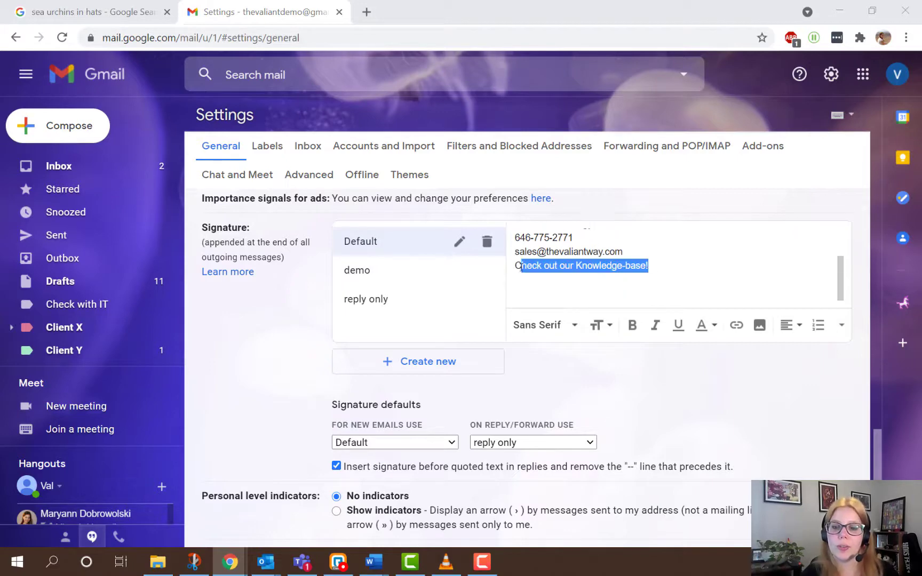
{"action": "left_click", "coordinate": [737, 325]}
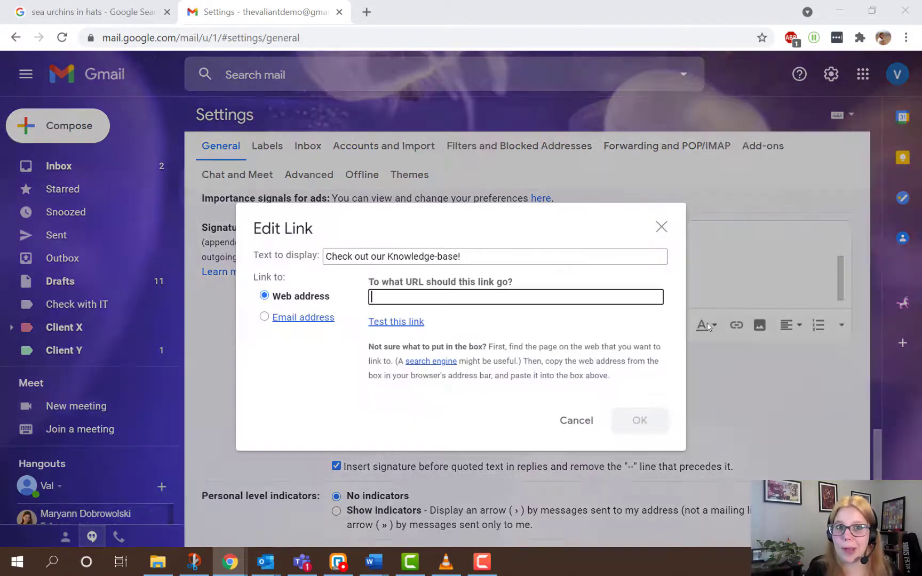
{"action": "type", "text": "thevaliantway.com/kb"}
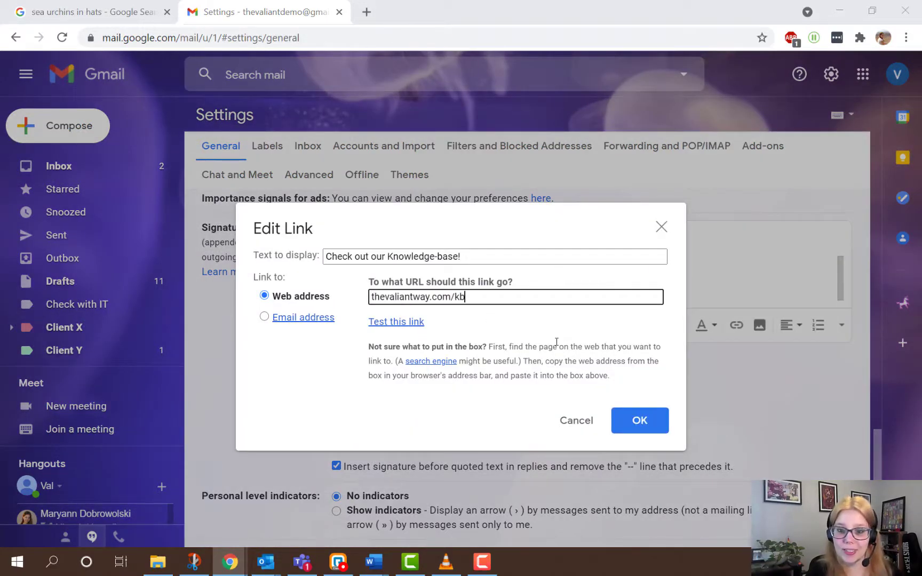
{"action": "key", "text": "Return"}
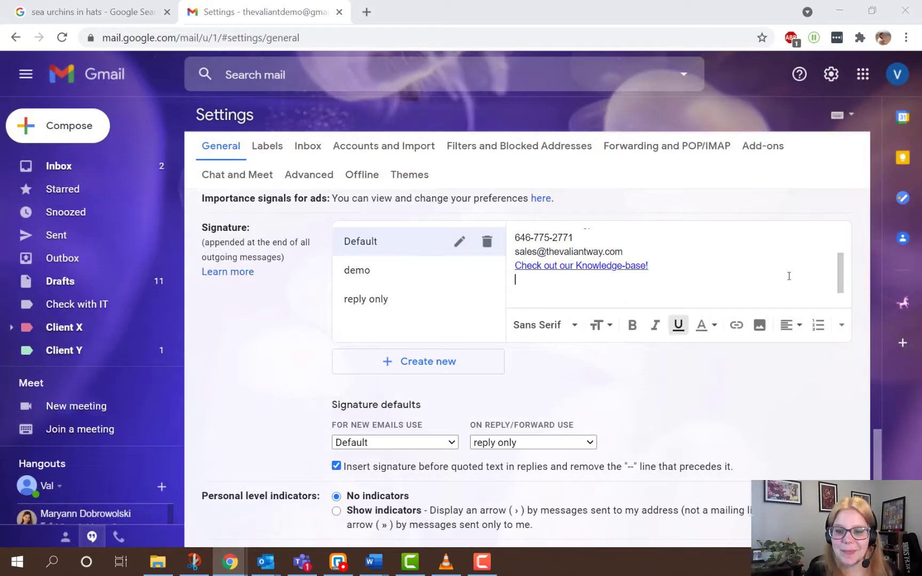
Start adding a signature image, switching the Add an image dialog to web address
{"action": "left_click", "coordinate": [759, 325]}
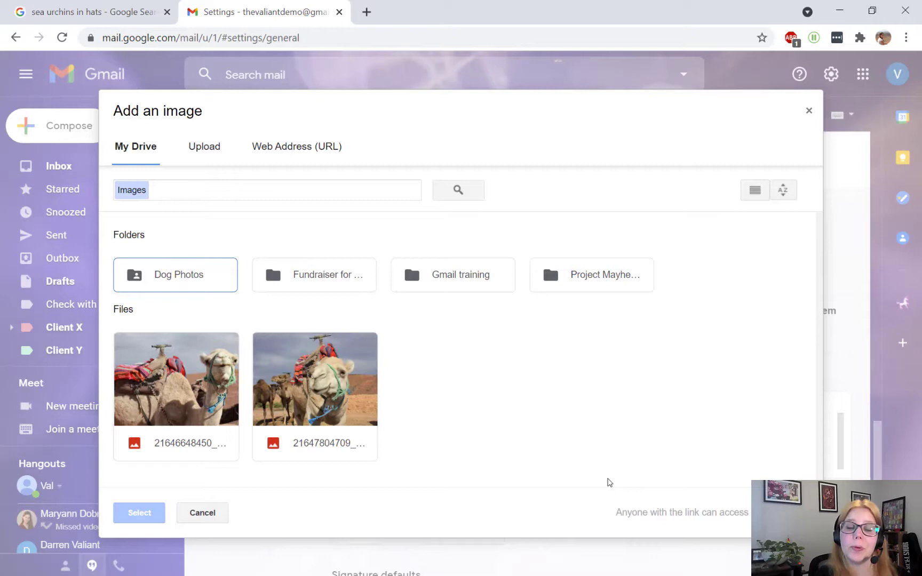
{"action": "left_click", "coordinate": [176, 384]}
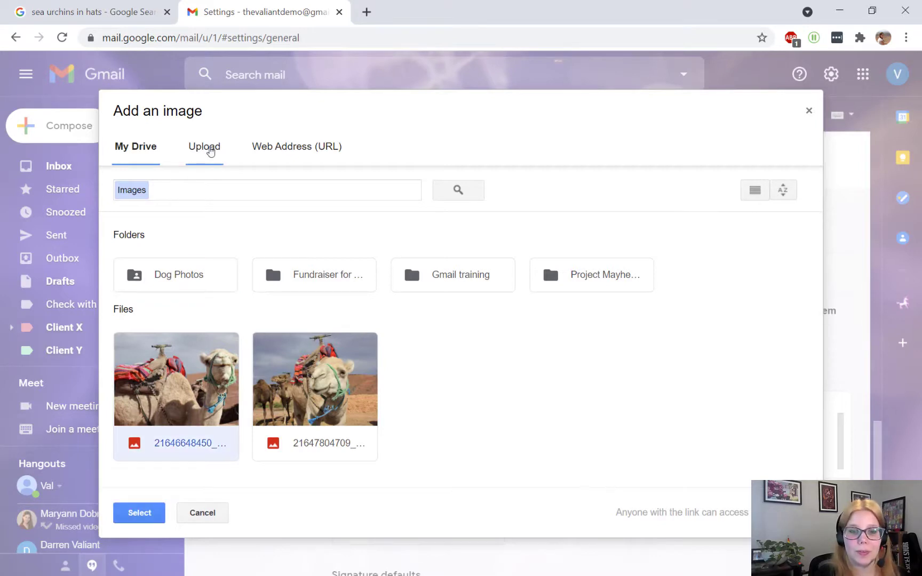
{"action": "left_click", "coordinate": [210, 151]}
{"action": "left_click", "coordinate": [463, 356]}
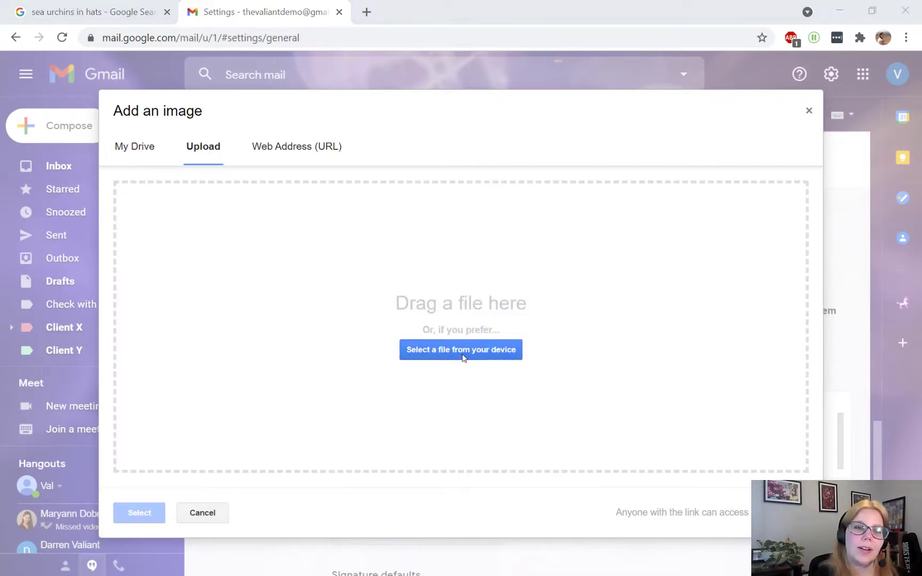
{"action": "key", "text": "Escape"}
{"action": "left_click", "coordinate": [297, 155]}
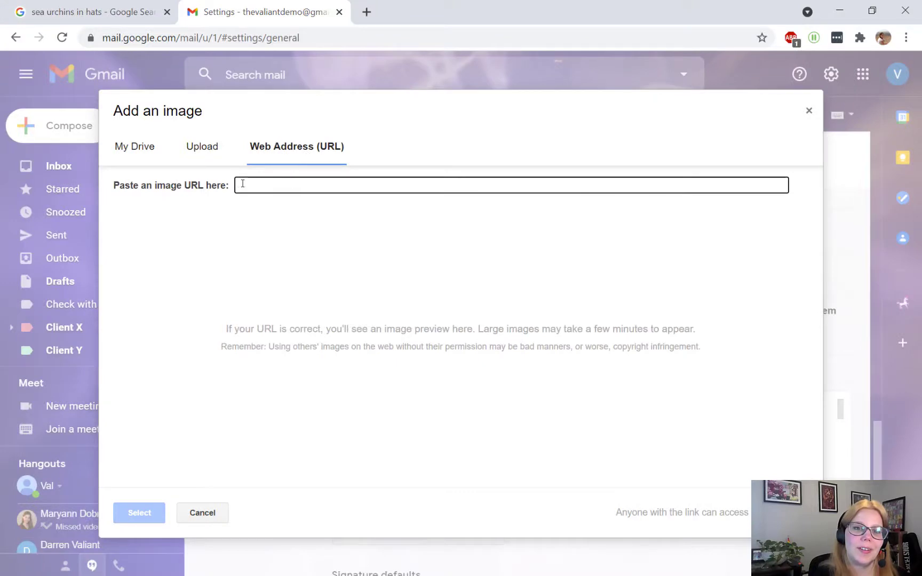
Add the image to the signature and shrink it to medium size
{"action": "key", "text": "Escape"}
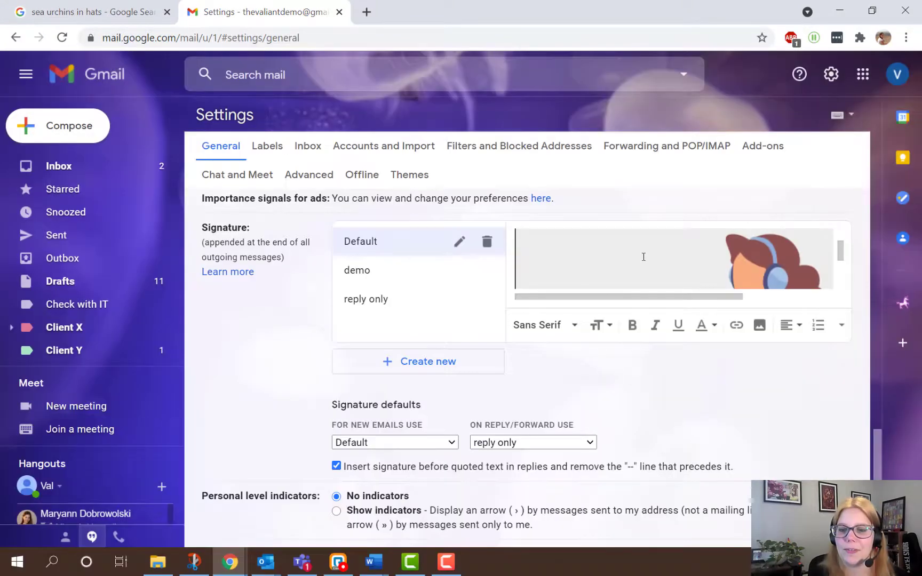
{"action": "left_click", "coordinate": [620, 268]}
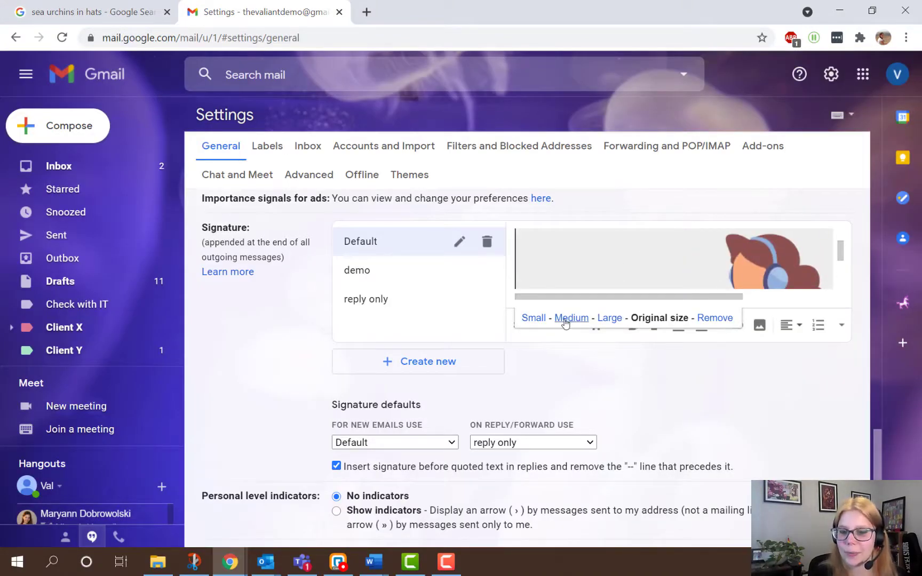
{"action": "left_click", "coordinate": [564, 319]}
{"action": "left_click", "coordinate": [678, 262]}
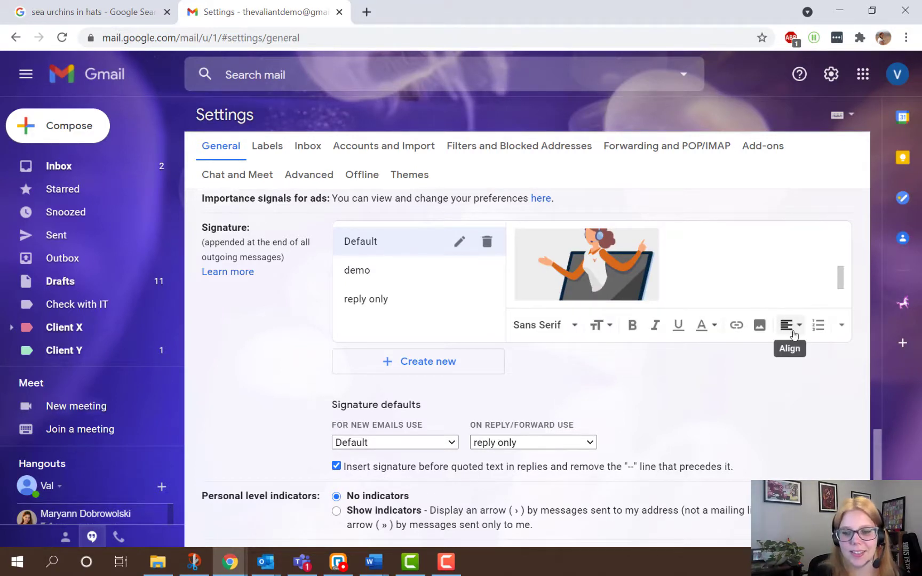
Type 'Valiant' in Poppins in Word, cut it, and paste it into the Gmail signature, adding 'Technolog'
{"action": "left_click", "coordinate": [841, 325]}
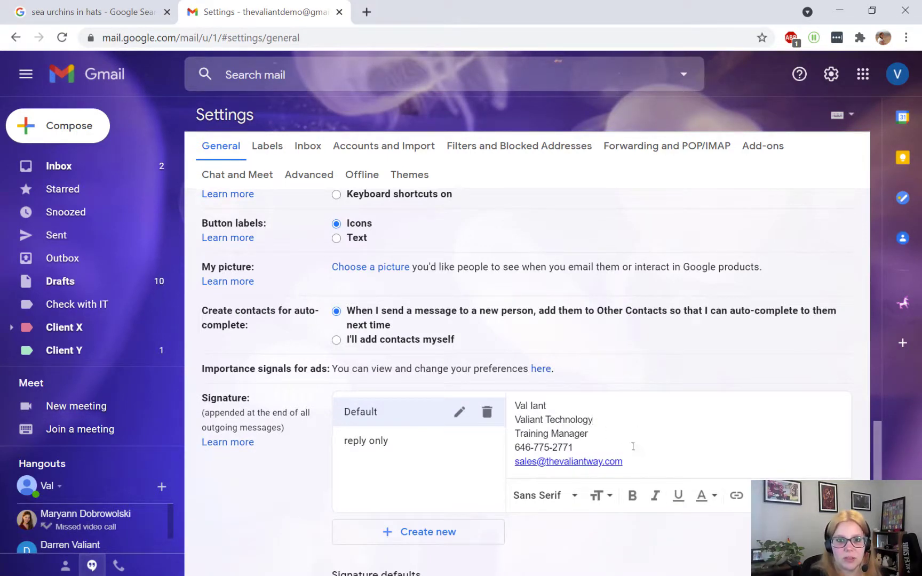
{"action": "left_click", "coordinate": [562, 501]}
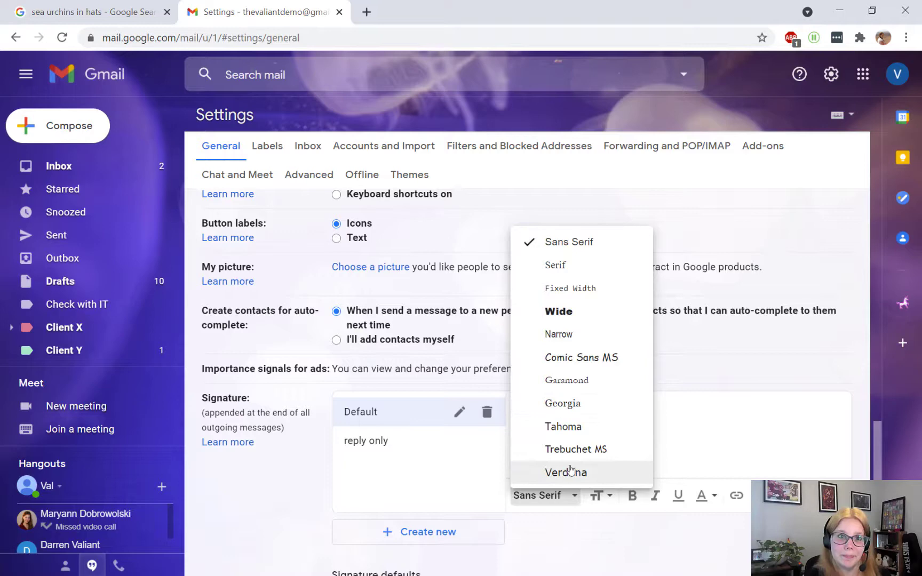
{"action": "key", "text": "alt+Tab"}
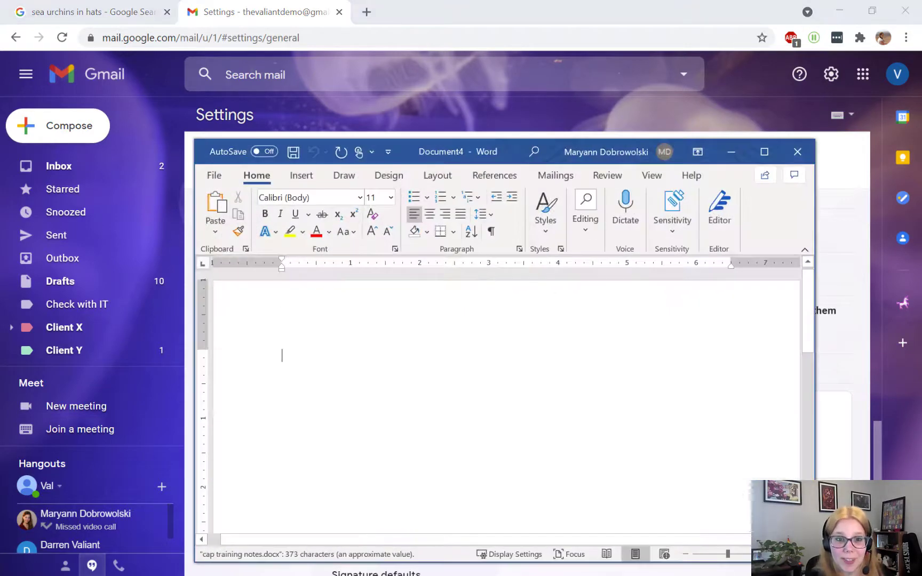
{"action": "left_click", "coordinate": [360, 198]}
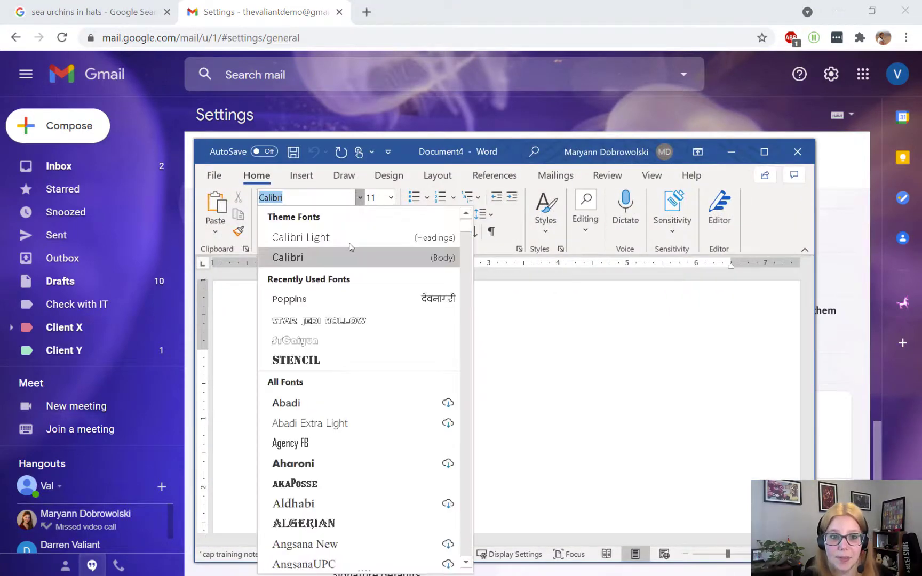
{"action": "left_click", "coordinate": [288, 298]}
{"action": "type", "text": "Valiant"}
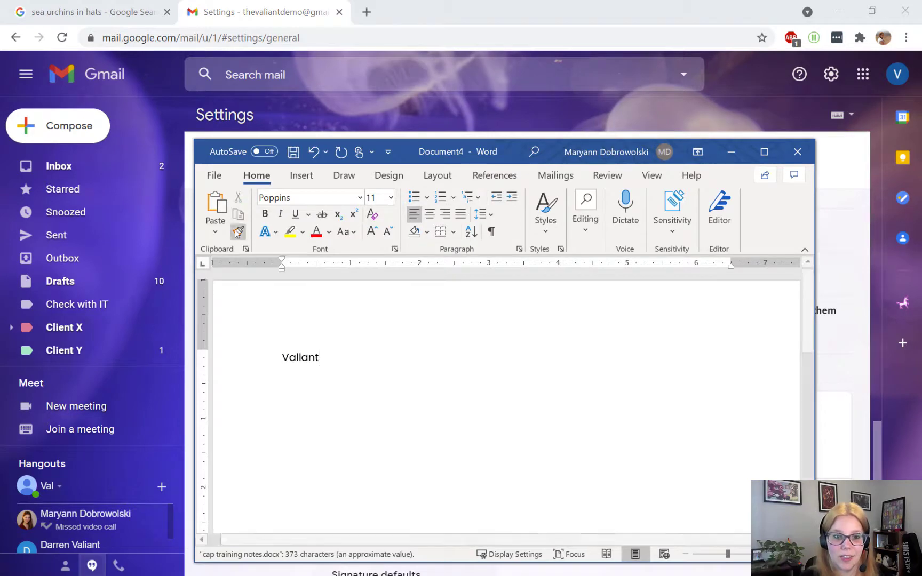
{"action": "left_click", "coordinate": [227, 355]}
{"action": "right_click", "coordinate": [303, 362]}
{"action": "left_click", "coordinate": [377, 116]}
{"action": "left_click", "coordinate": [514, 402]}
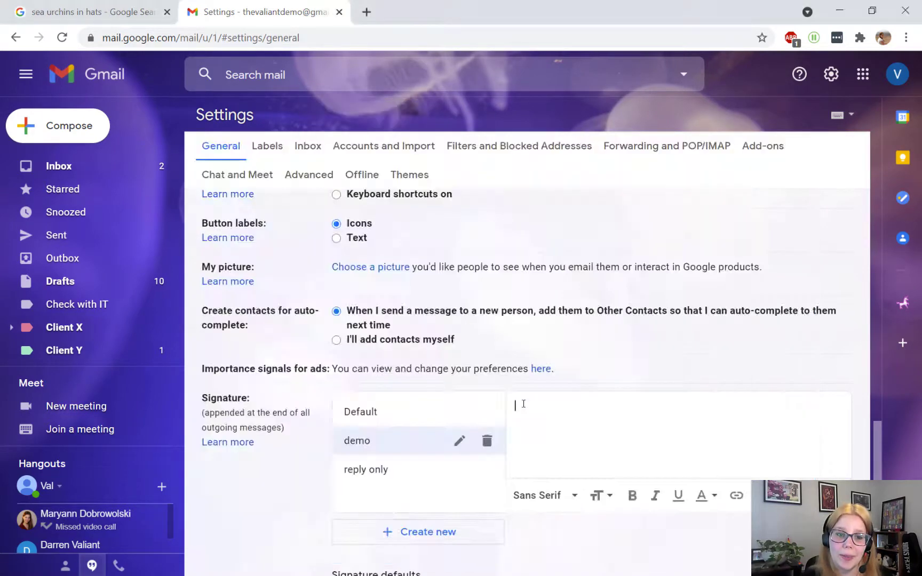
{"action": "right_click", "coordinate": [518, 408]}
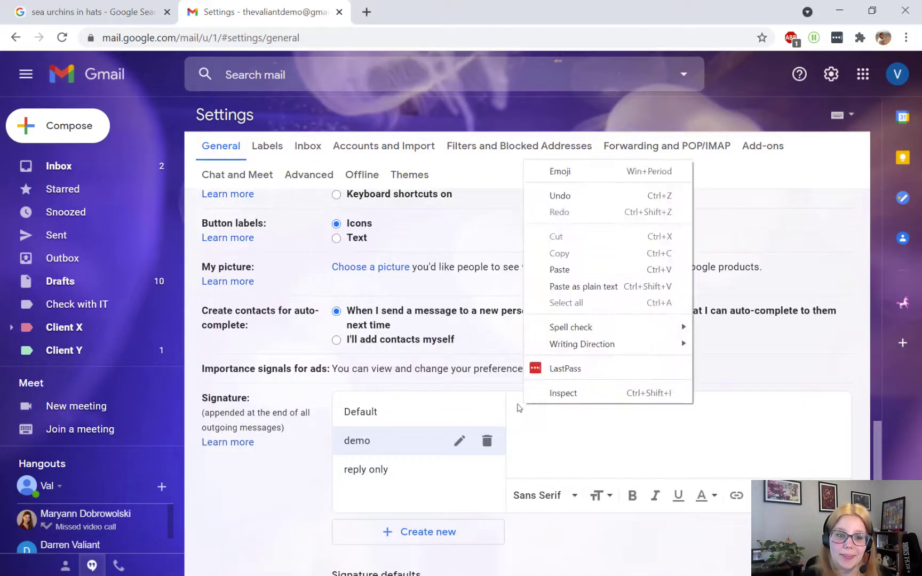
{"action": "left_click", "coordinate": [559, 270]}
{"action": "type", "text": "Technology"}
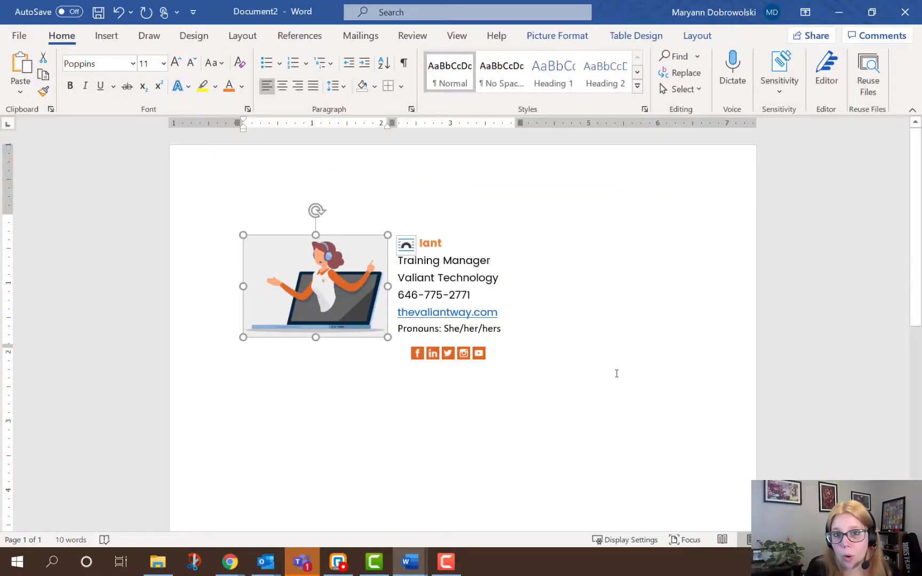
Copy the finished signature table from Word and minimize Word
{"action": "left_click", "coordinate": [499, 362]}
{"action": "left_click_drag", "start_coordinate": [498, 362], "coordinate": [293, 289]}
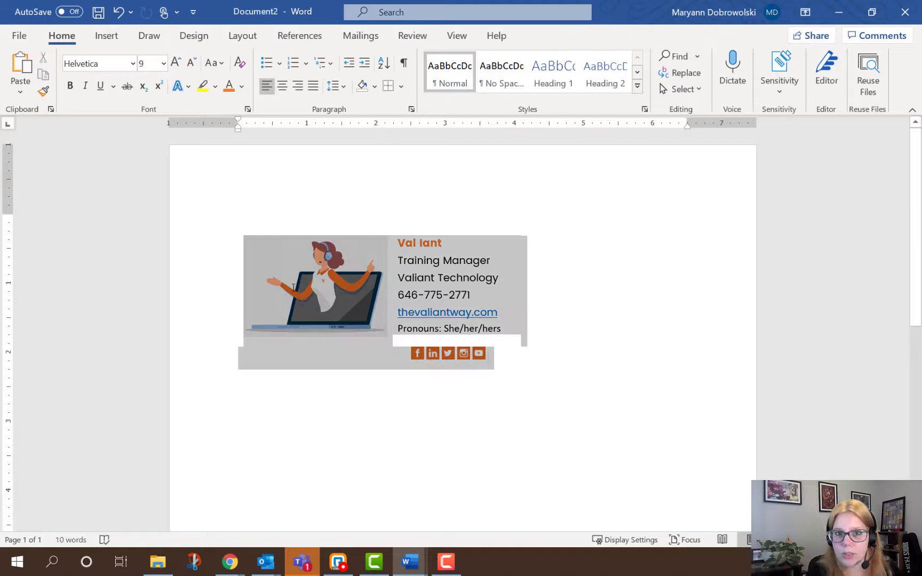
{"action": "right_click", "coordinate": [502, 286]}
{"action": "left_click", "coordinate": [536, 272]}
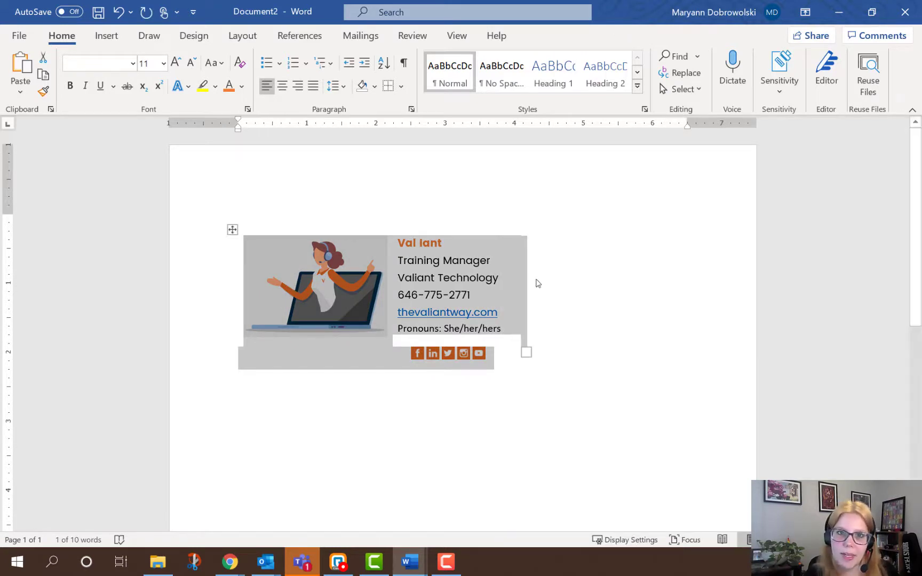
{"action": "left_click", "coordinate": [838, 5]}
Paste the Word signature table into the demo signature and delete its broken image placeholder
{"action": "right_click", "coordinate": [551, 342]}
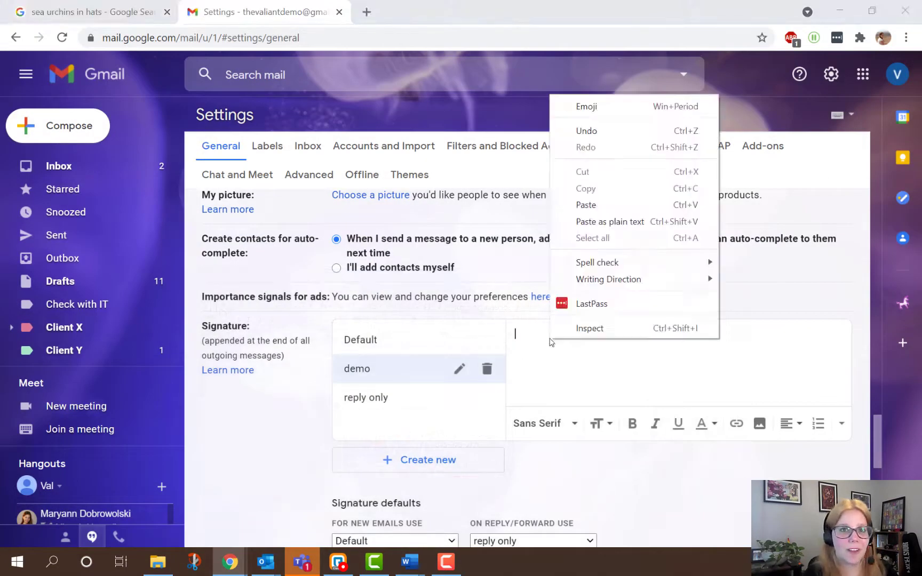
{"action": "left_click", "coordinate": [600, 205]}
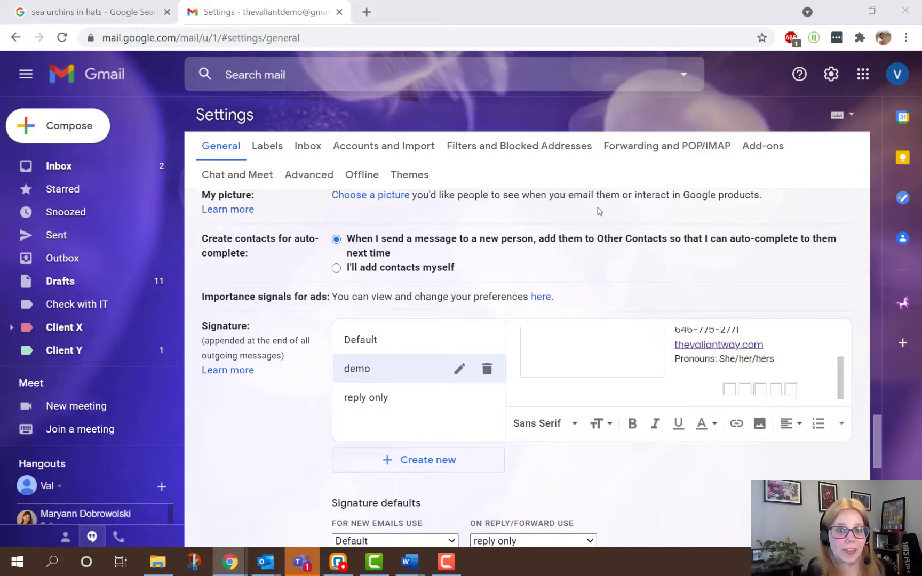
{"action": "scroll", "coordinate": [626, 374], "scroll_direction": "up", "scroll_amount": 1}
{"action": "left_click", "coordinate": [625, 379]}
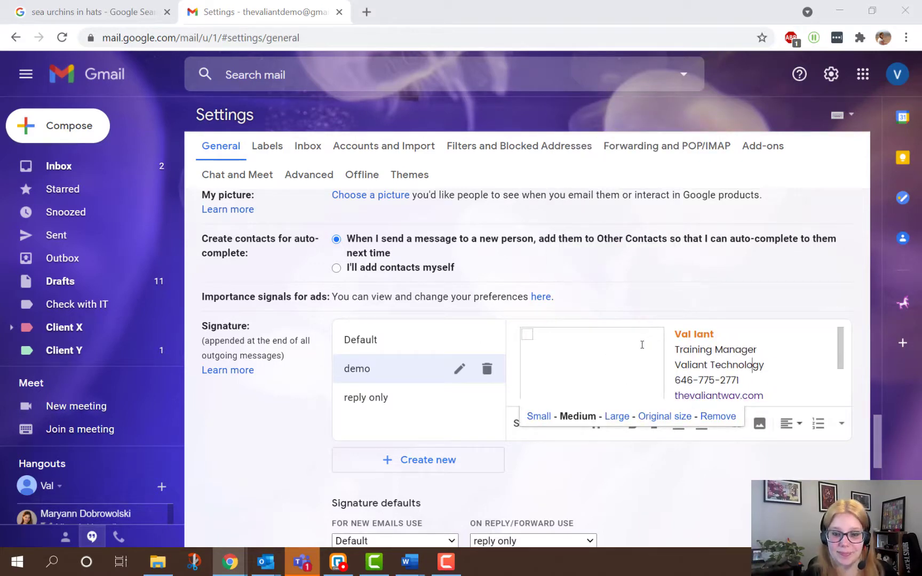
{"action": "left_click", "coordinate": [729, 353]}
{"action": "left_click_drag", "start_coordinate": [766, 365], "coordinate": [677, 367]}
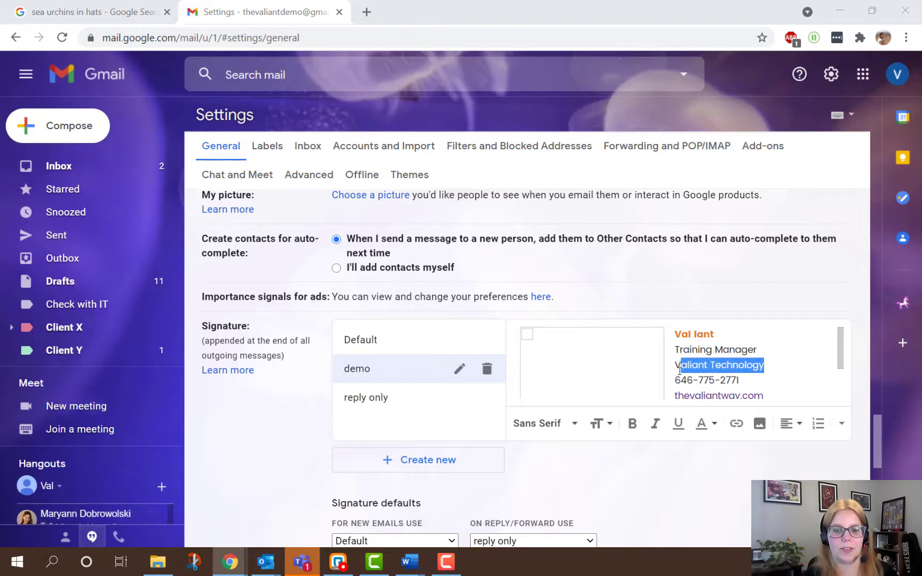
{"action": "left_click", "coordinate": [759, 352]}
{"action": "left_click", "coordinate": [603, 367]}
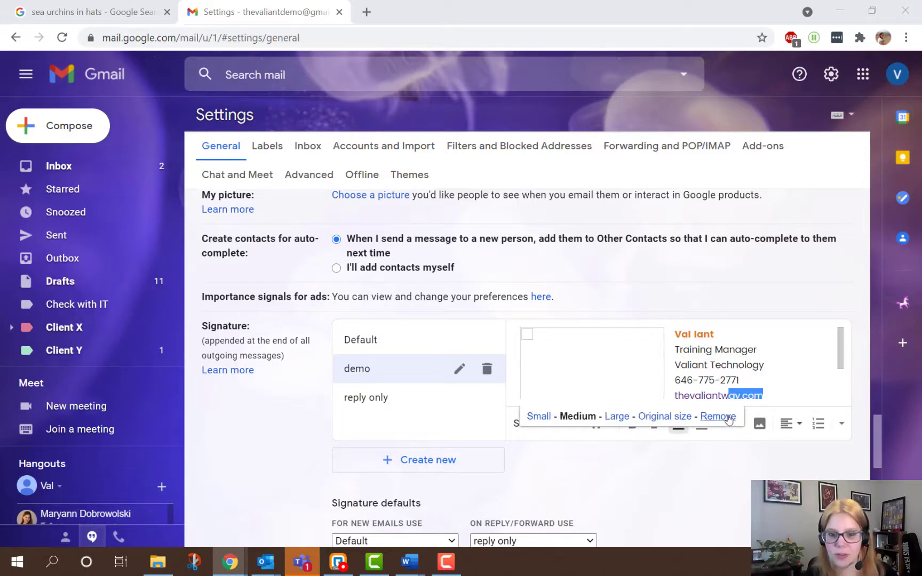
{"action": "left_click", "coordinate": [718, 416]}
Insert the profile picture from Drive before the name in the signature
{"action": "left_click", "coordinate": [547, 340]}
{"action": "left_click", "coordinate": [759, 423]}
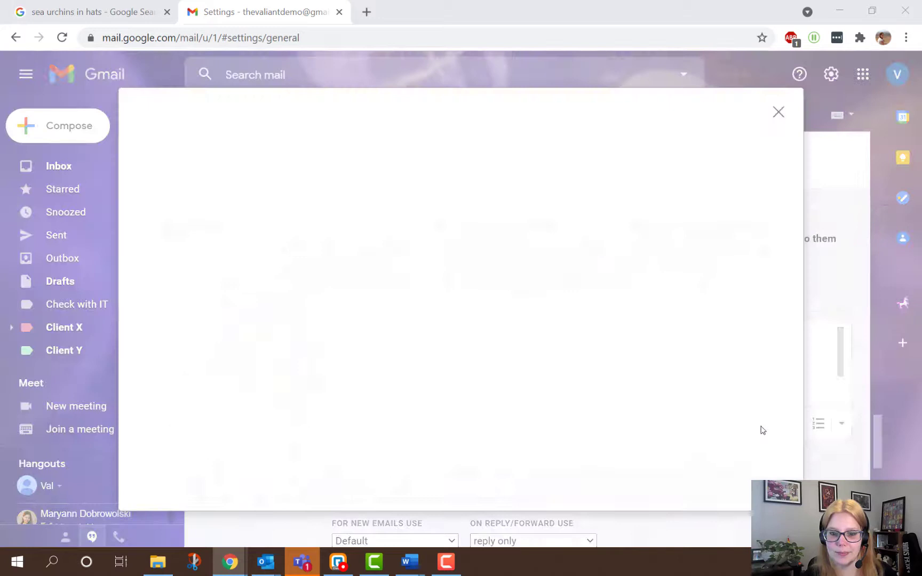
{"action": "left_click", "coordinate": [504, 422]}
{"action": "left_click", "coordinate": [159, 485]}
{"action": "left_click", "coordinate": [843, 350]}
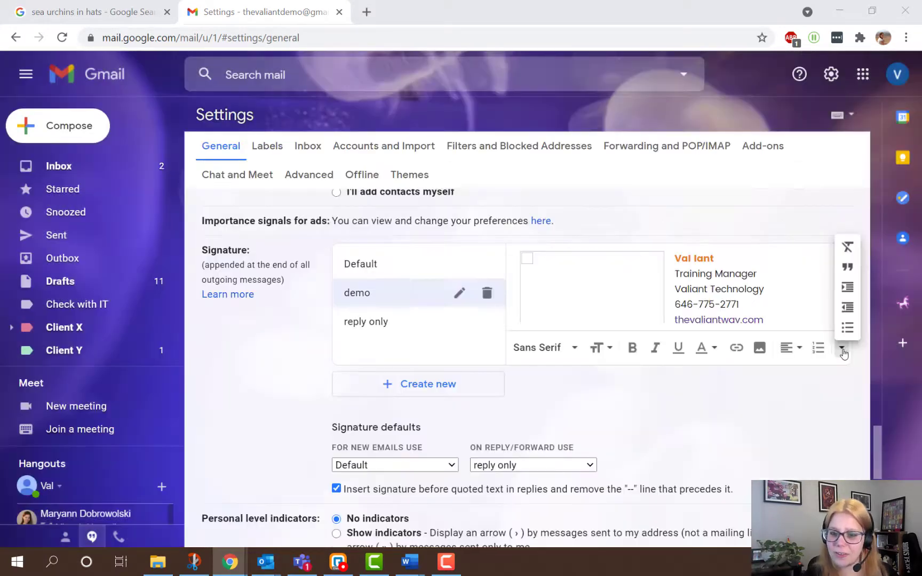
{"action": "left_click", "coordinate": [786, 307]}
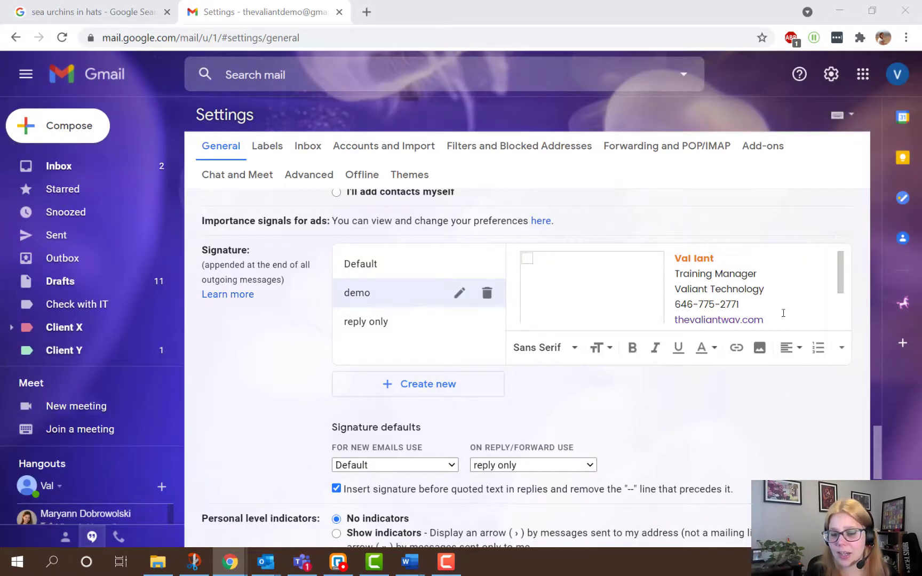
Remove all formatting from the signature and delete the blank line above the phone number
{"action": "key", "text": "ctrl+a"}
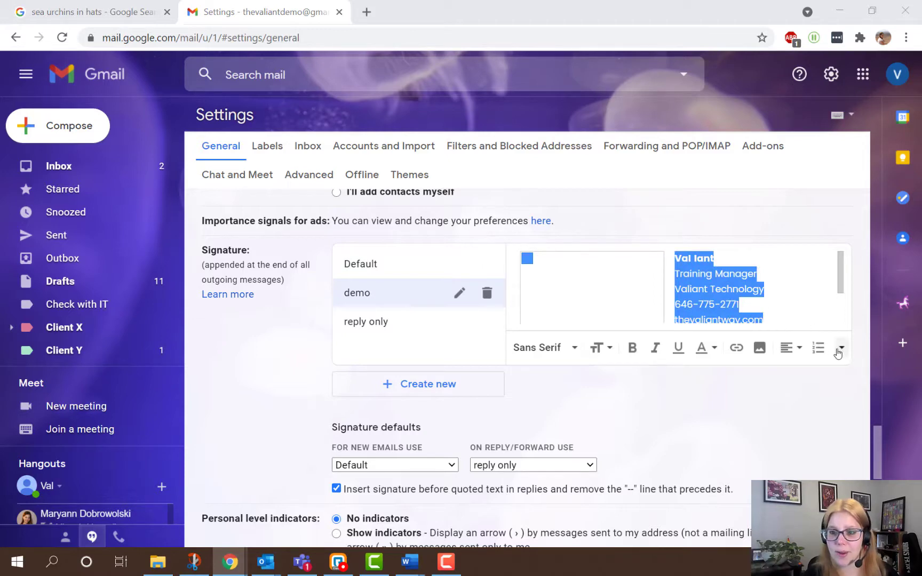
{"action": "left_click", "coordinate": [841, 349]}
{"action": "left_click", "coordinate": [848, 255]}
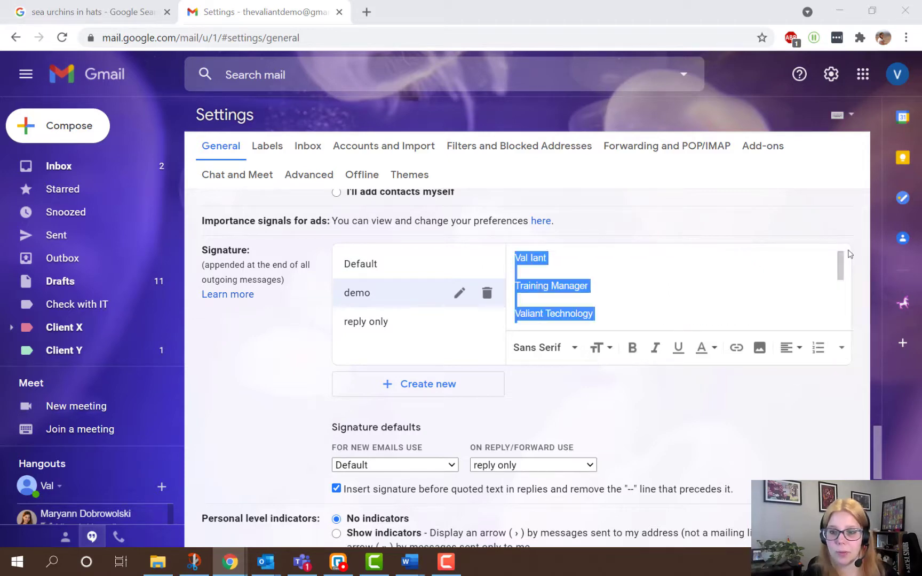
{"action": "scroll", "coordinate": [583, 325], "scroll_direction": "up", "scroll_amount": 2}
{"action": "left_click", "coordinate": [533, 372]}
{"action": "key", "text": "BackSpace"}
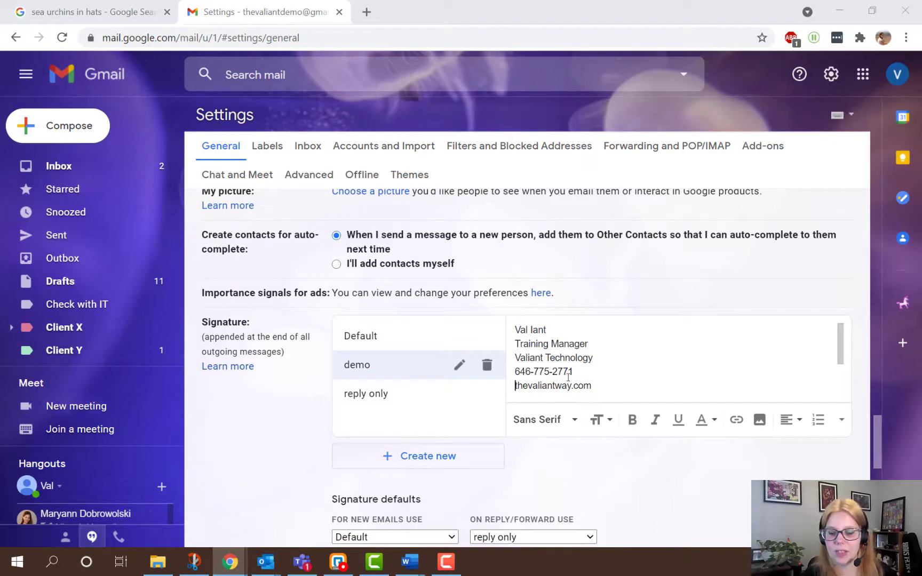
{"action": "scroll", "coordinate": [533, 357], "scroll_direction": "down", "scroll_amount": 2}
{"action": "left_click", "coordinate": [571, 336]}
Make the name line bold and orange
{"action": "scroll", "coordinate": [571, 341], "scroll_direction": "up", "scroll_amount": 3}
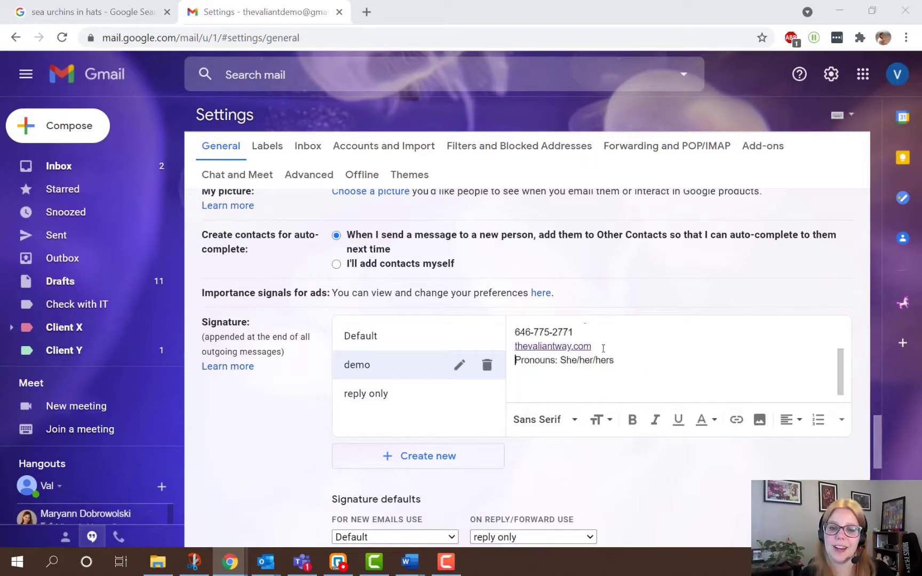
{"action": "left_click_drag", "start_coordinate": [552, 327], "coordinate": [488, 334]}
{"action": "left_click", "coordinate": [632, 419]}
{"action": "left_click", "coordinate": [707, 419]}
{"action": "left_click", "coordinate": [641, 316]}
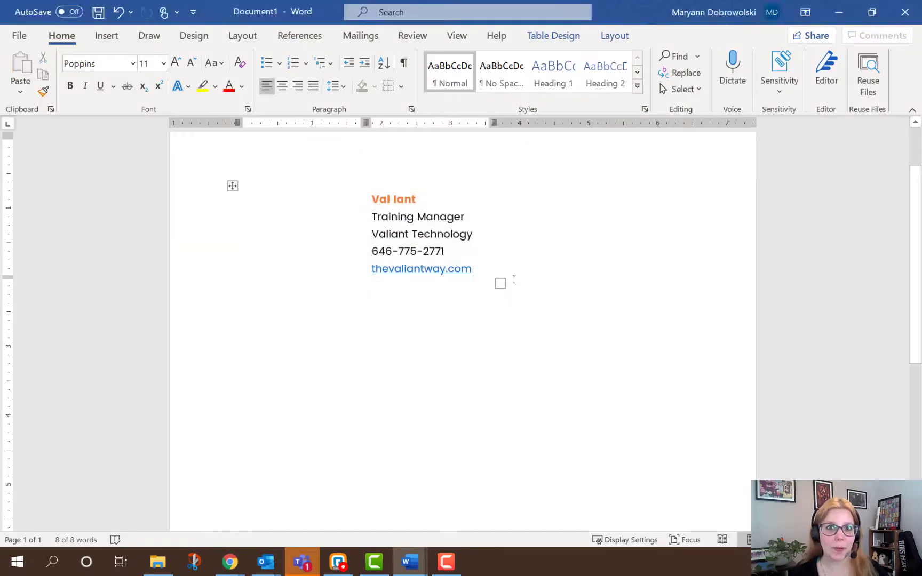
Select the whole signature table
{"action": "left_click", "coordinate": [232, 186]}
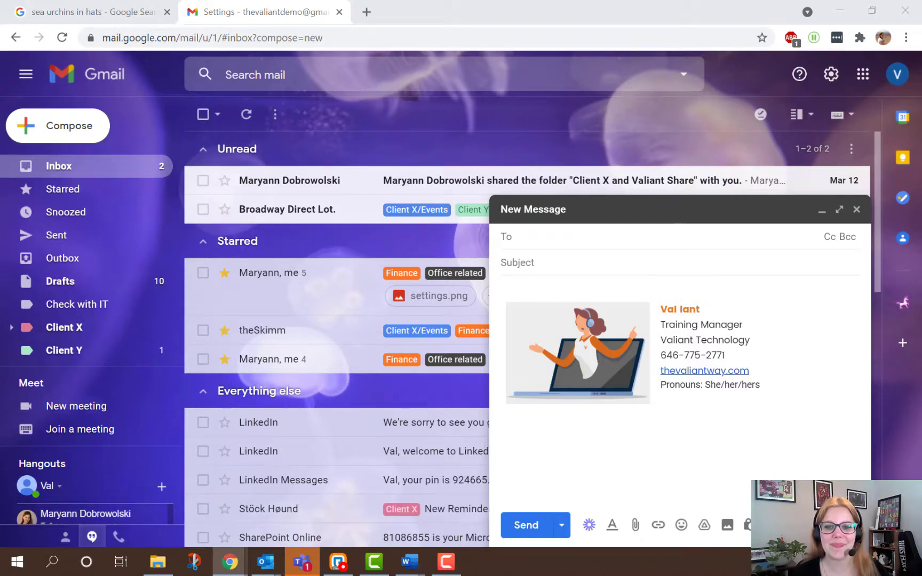
Insert a two-cell side-by-side table in a blank Word document and make it narrower and taller
{"action": "key", "text": "alt+Tab"}
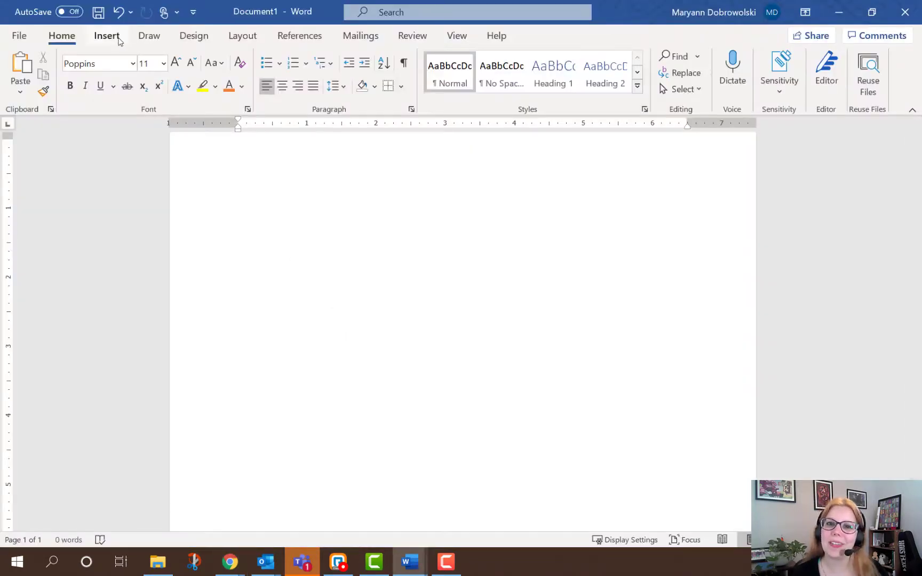
{"action": "left_click", "coordinate": [118, 40]}
{"action": "left_click", "coordinate": [108, 95]}
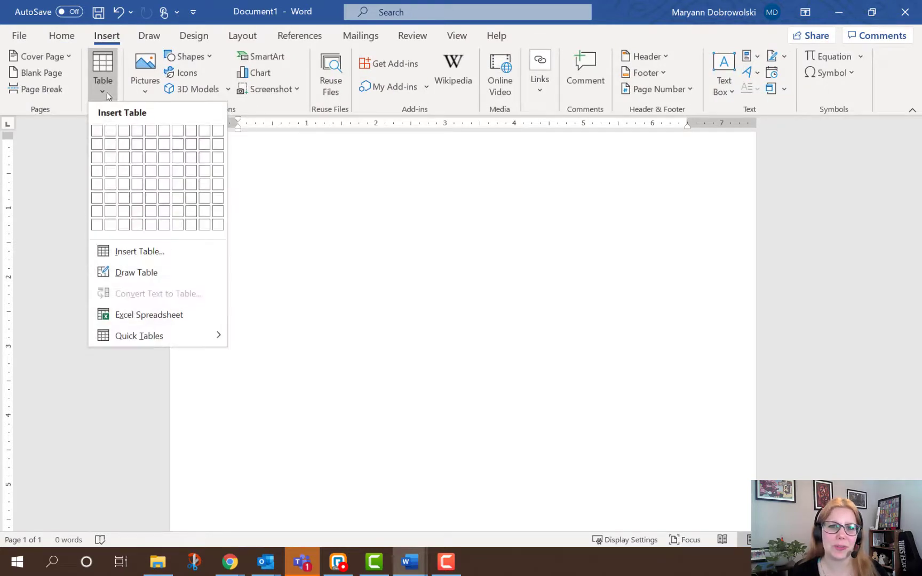
{"action": "left_click", "coordinate": [113, 127]}
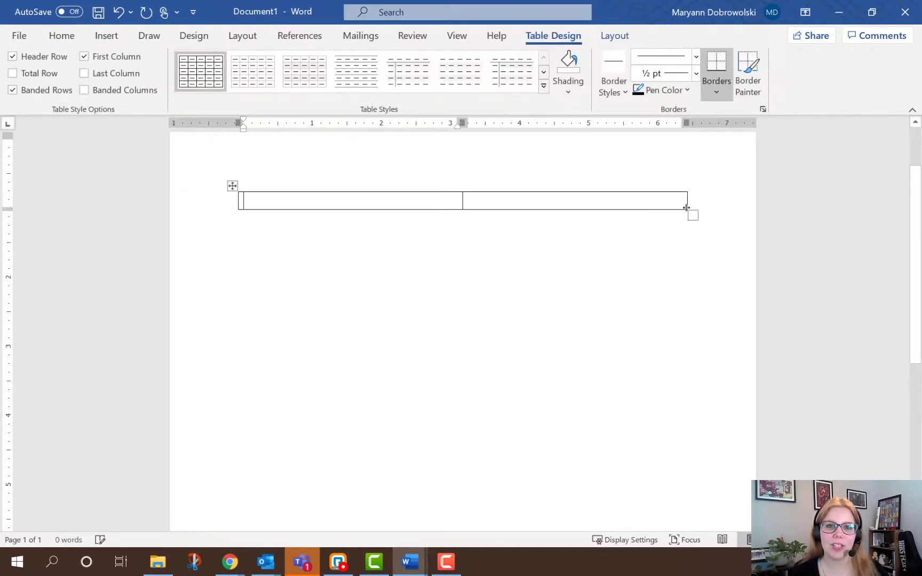
{"action": "left_click_drag", "start_coordinate": [691, 216], "coordinate": [499, 261]}
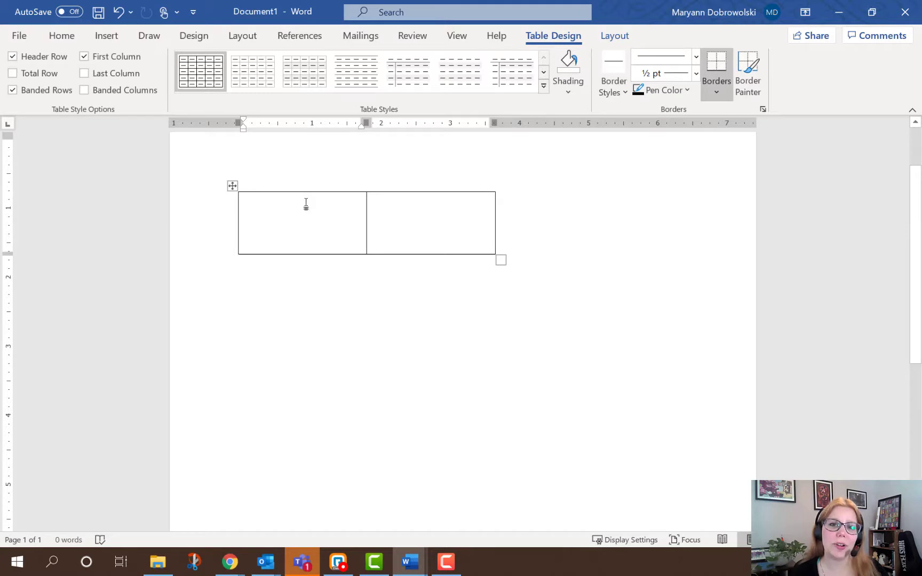
In the right cell, type the name, 'Training Manager', 'Valiant Technology', the phone number and 'thevaliantway.com' on separate lines
{"action": "left_click", "coordinate": [400, 206]}
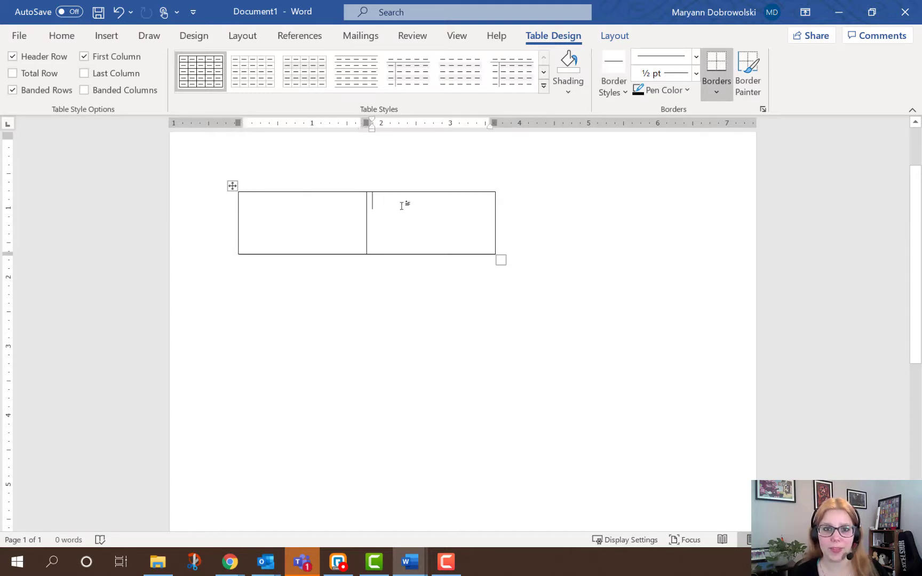
{"action": "type", "text": "Val Iant"}
{"action": "key", "text": "Return"}
{"action": "type", "text": "Training Manager"}
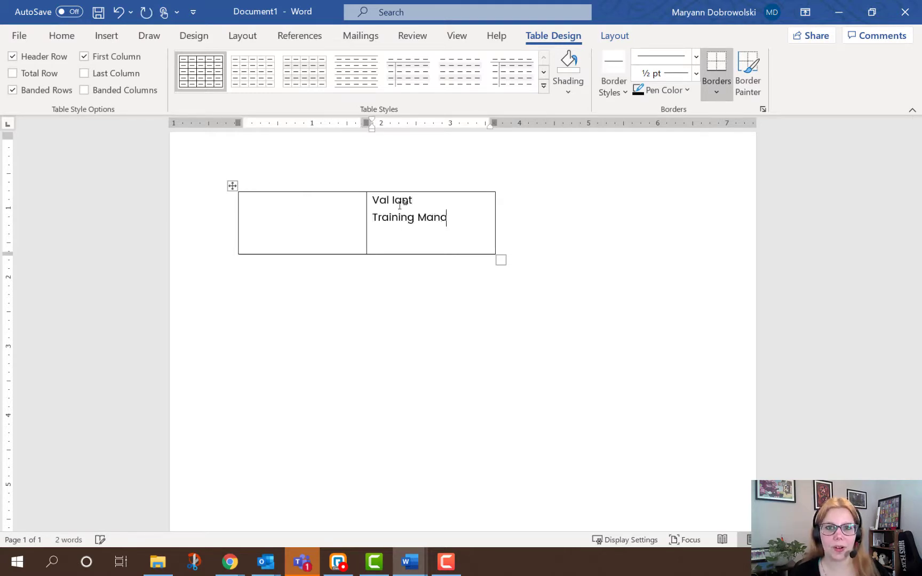
{"action": "key", "text": "Return"}
{"action": "type", "text": "Valiant Technology"}
{"action": "key", "text": "Return"}
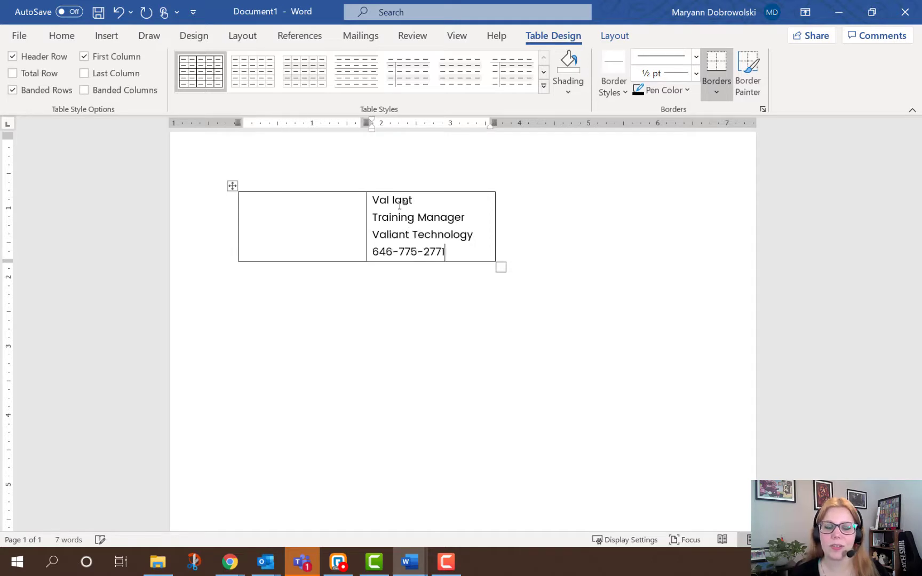
{"action": "key", "text": "Return"}
{"action": "type", "text": "thevaliantway.com"}
Make the name bold and orange, then remove all borders from the table
{"action": "triple_click", "coordinate": [394, 200]}
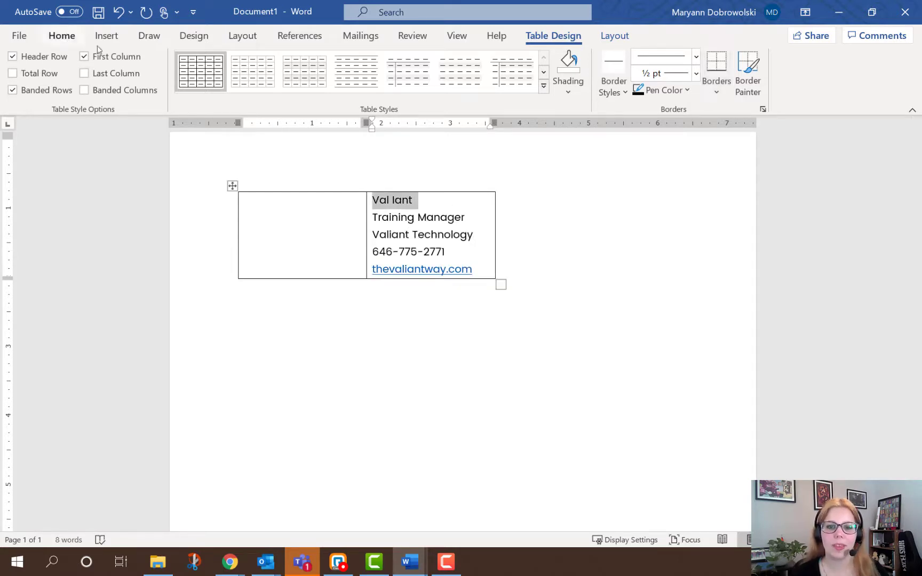
{"action": "left_click", "coordinate": [62, 35]}
{"action": "left_click", "coordinate": [229, 86]}
{"action": "left_click", "coordinate": [69, 85]}
{"action": "left_click", "coordinate": [239, 208]}
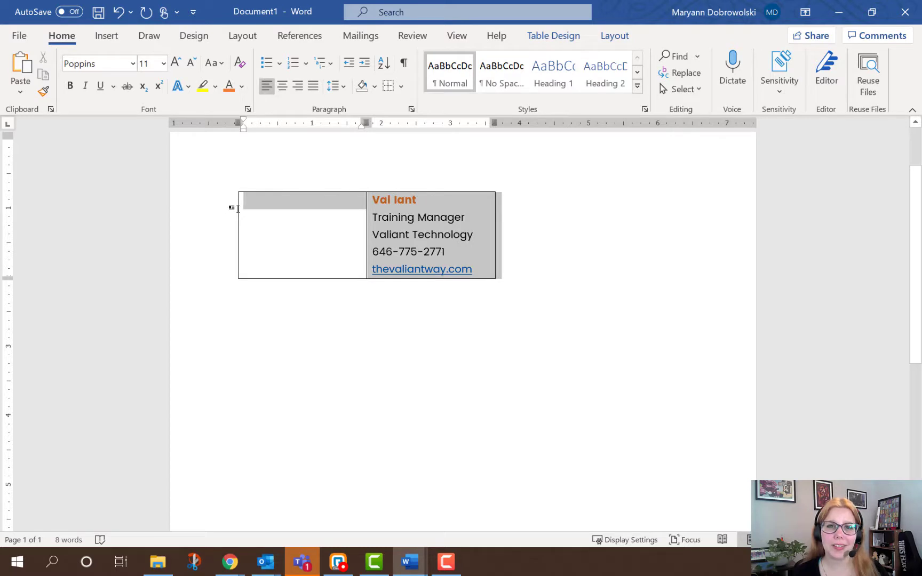
{"action": "left_click", "coordinate": [400, 86]}
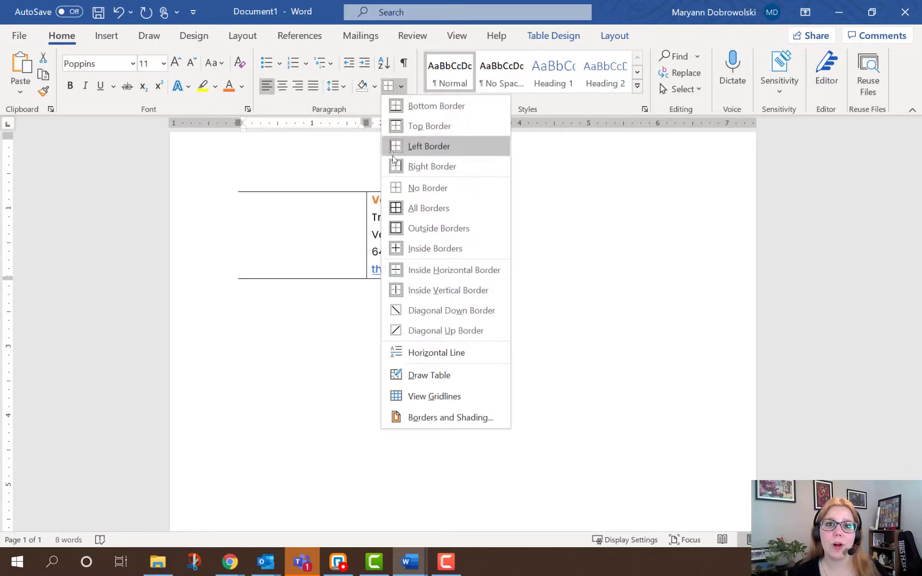
{"action": "left_click", "coordinate": [399, 188]}
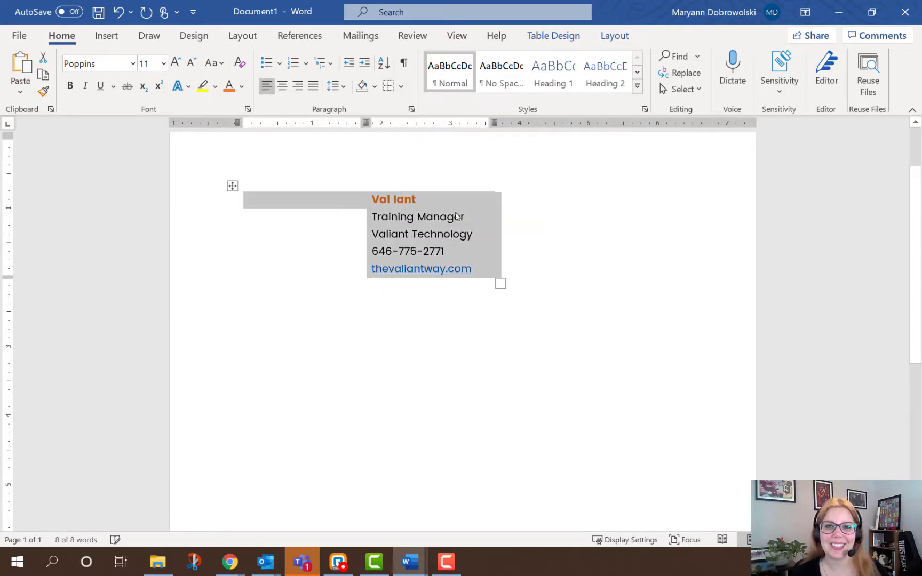
{"action": "left_click", "coordinate": [494, 200]}
{"action": "left_click", "coordinate": [247, 205]}
{"action": "key", "text": "ctrl+c"}
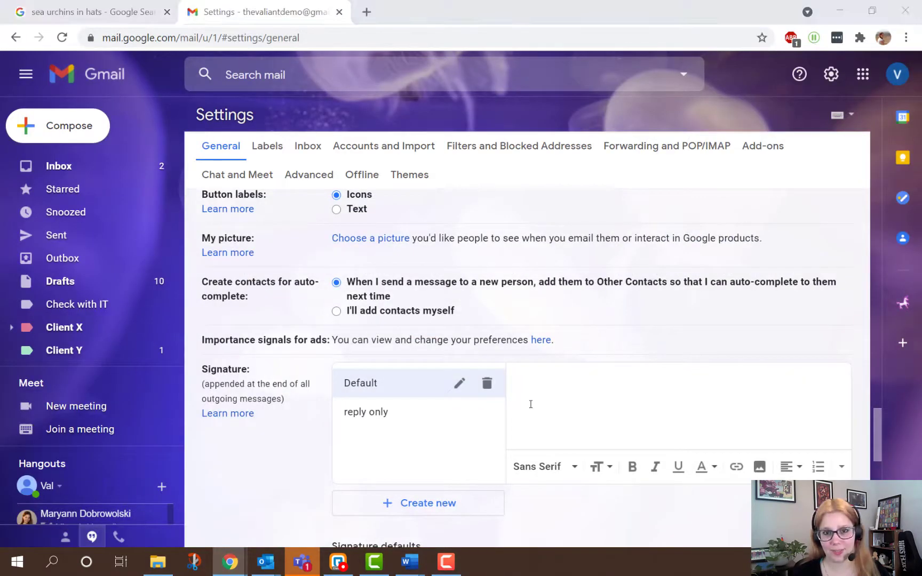
Paste the Word table into the signature and add the Drive profile picture at medium size
{"action": "right_click", "coordinate": [534, 391]}
{"action": "left_click", "coordinate": [568, 258]}
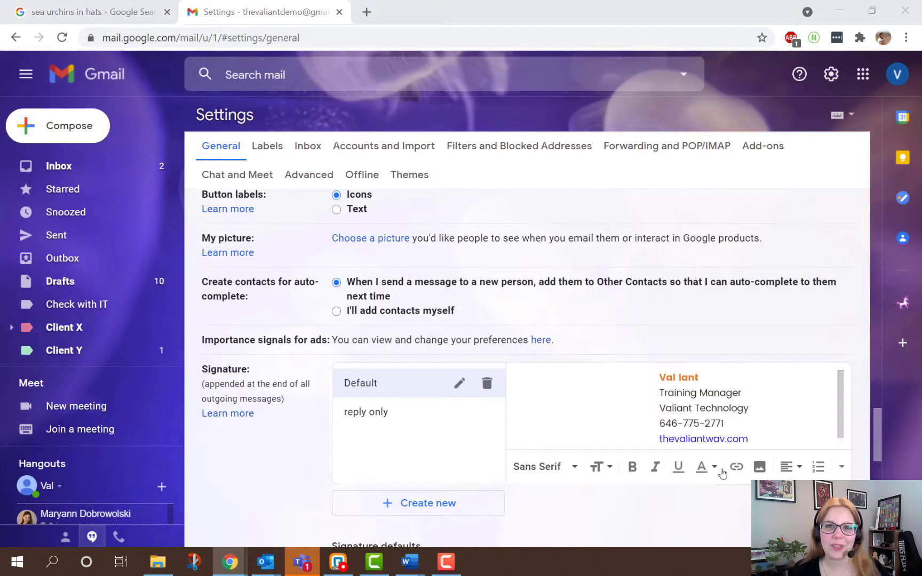
{"action": "left_click", "coordinate": [759, 467]}
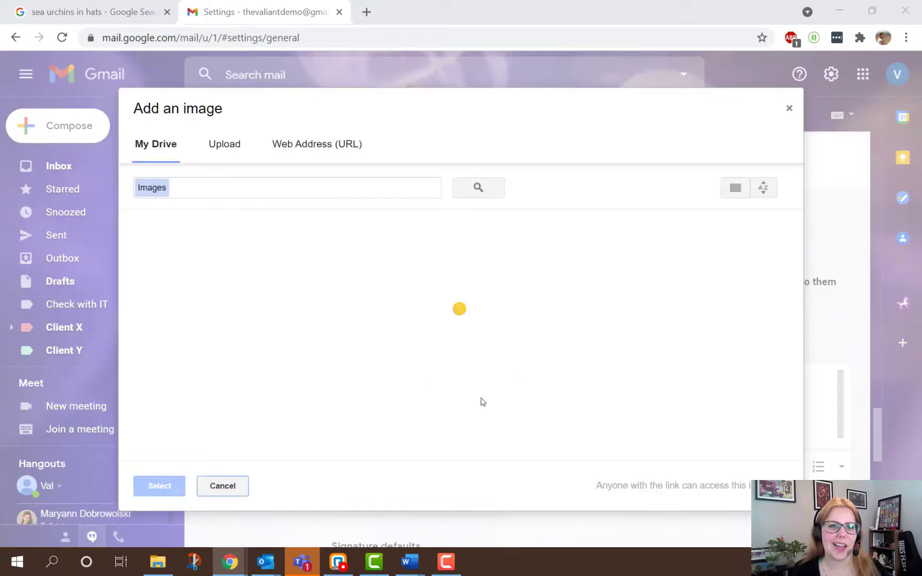
{"action": "left_click", "coordinate": [450, 389]}
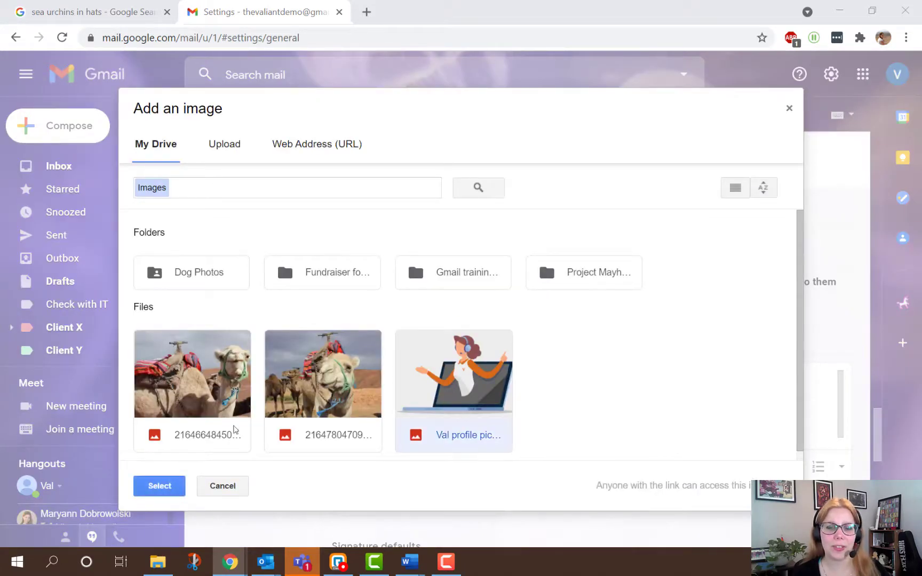
{"action": "left_click", "coordinate": [156, 486]}
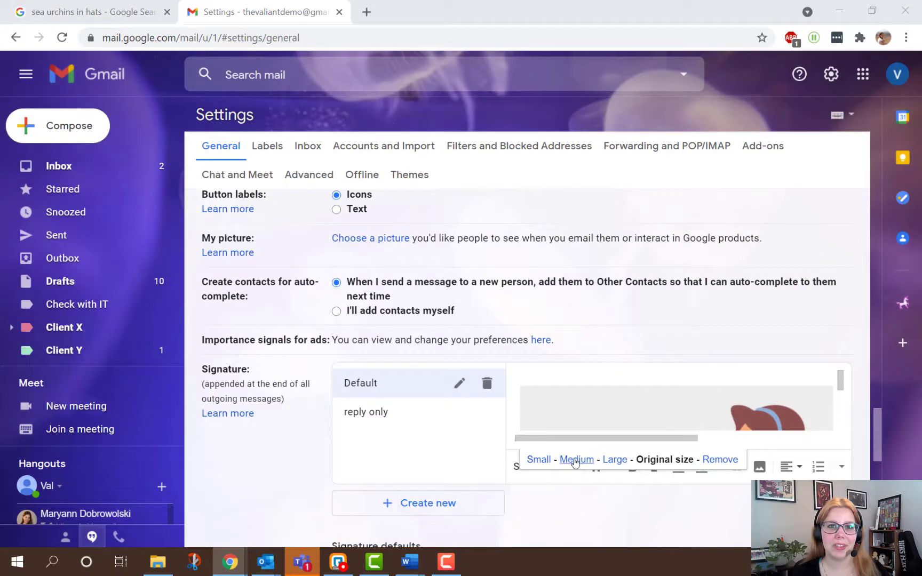
{"action": "left_click", "coordinate": [576, 460]}
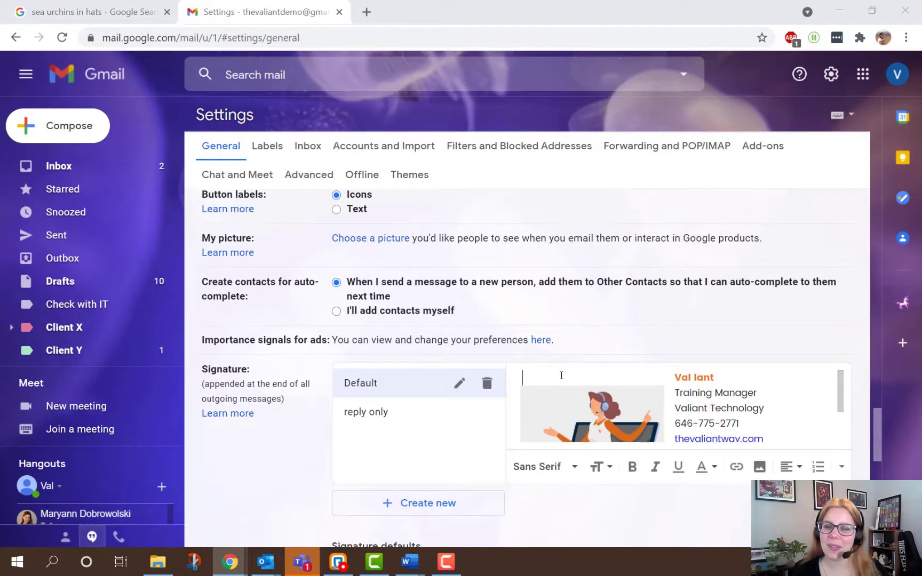
Add a 'Pronouns: She/her/hers' line below the website and save the signature
{"action": "scroll", "coordinate": [768, 395], "scroll_direction": "down", "scroll_amount": 2}
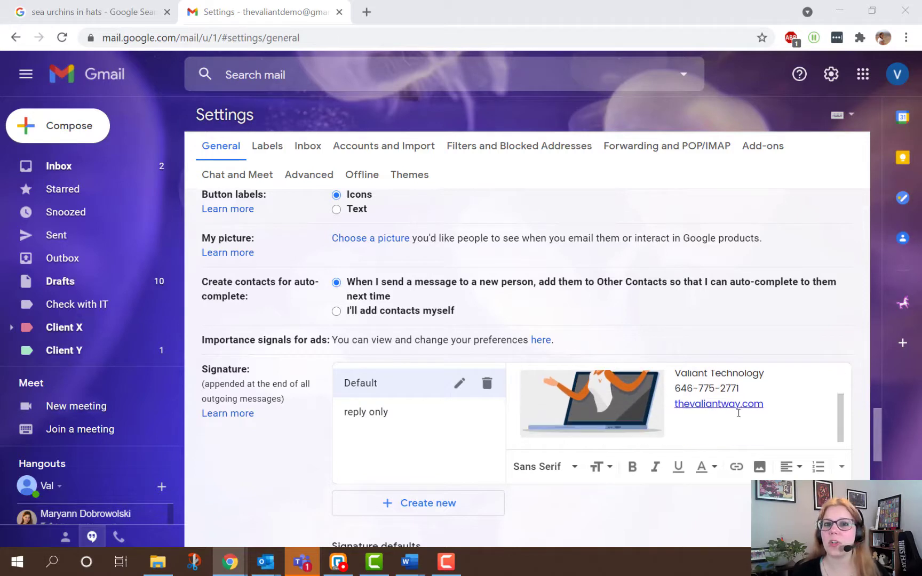
{"action": "left_click", "coordinate": [739, 413]}
{"action": "key", "text": "Return"}
{"action": "type", "text": "pronouns"}
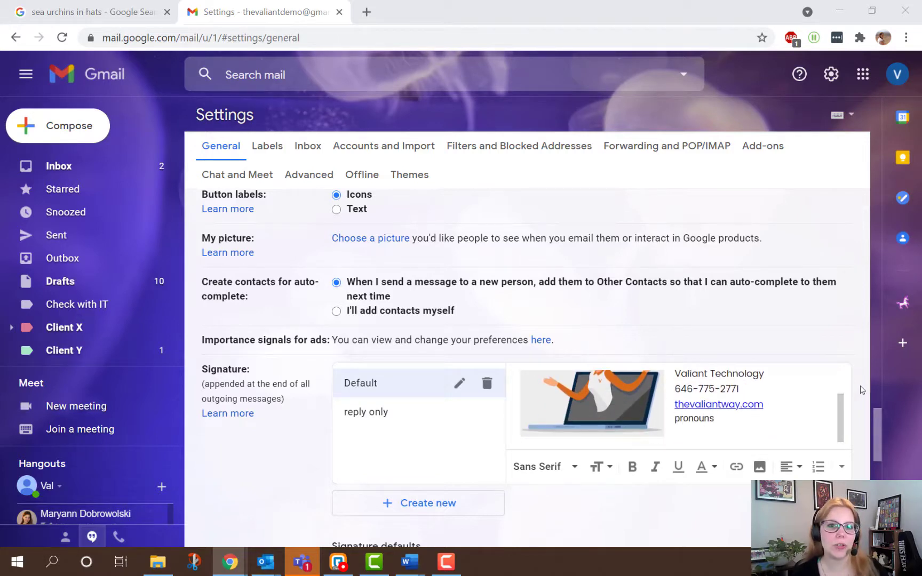
{"action": "type", "text": ": She/her/hers"}
{"action": "key", "text": "Delete"}
{"action": "type", "text": "P"}
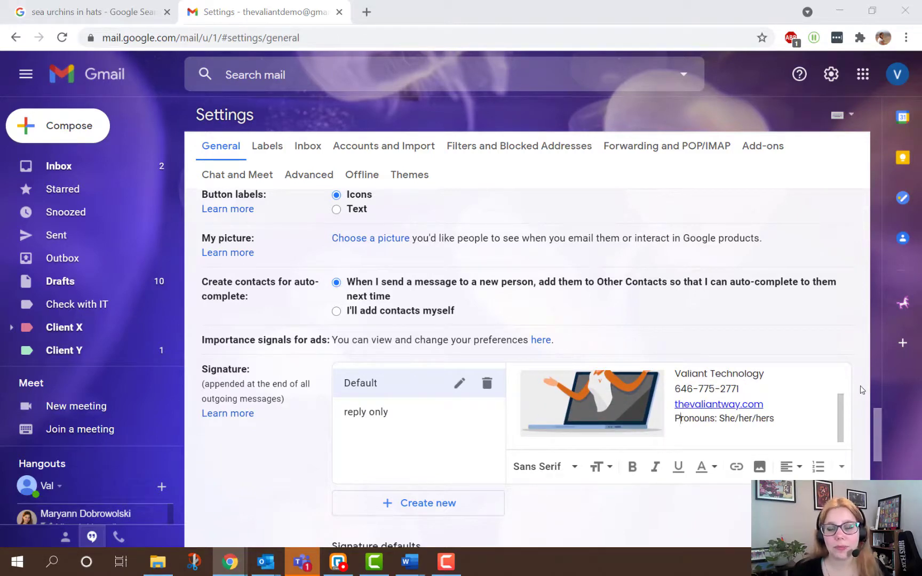
{"action": "scroll", "coordinate": [732, 408], "scroll_direction": "up", "scroll_amount": 2}
{"action": "scroll", "coordinate": [736, 411], "scroll_direction": "down", "scroll_amount": 1}
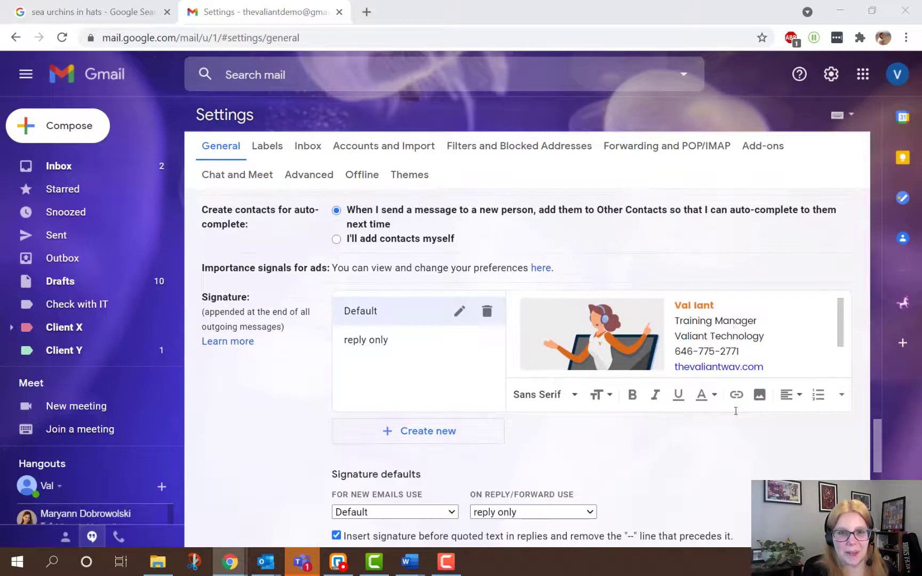
{"action": "scroll", "coordinate": [593, 410], "scroll_direction": "down", "scroll_amount": 5}
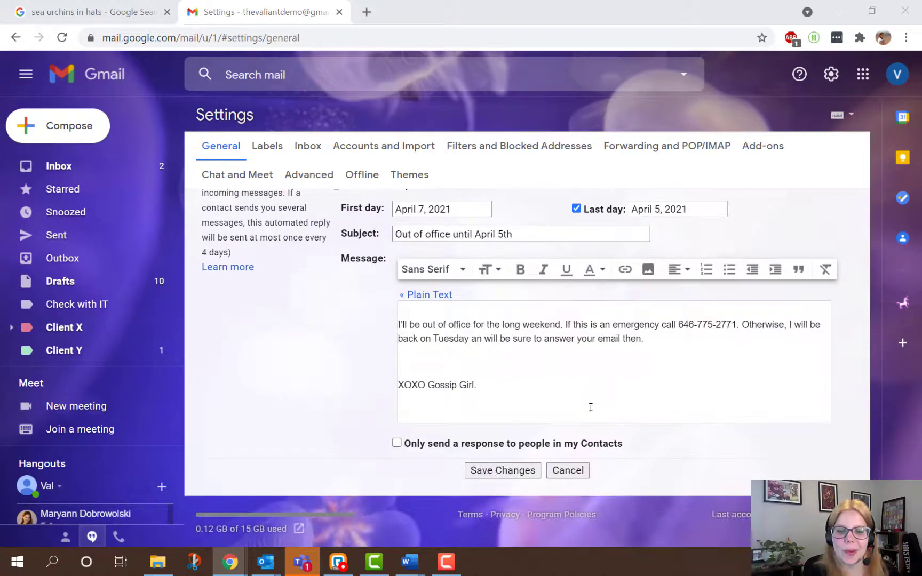
{"action": "left_click", "coordinate": [491, 471]}
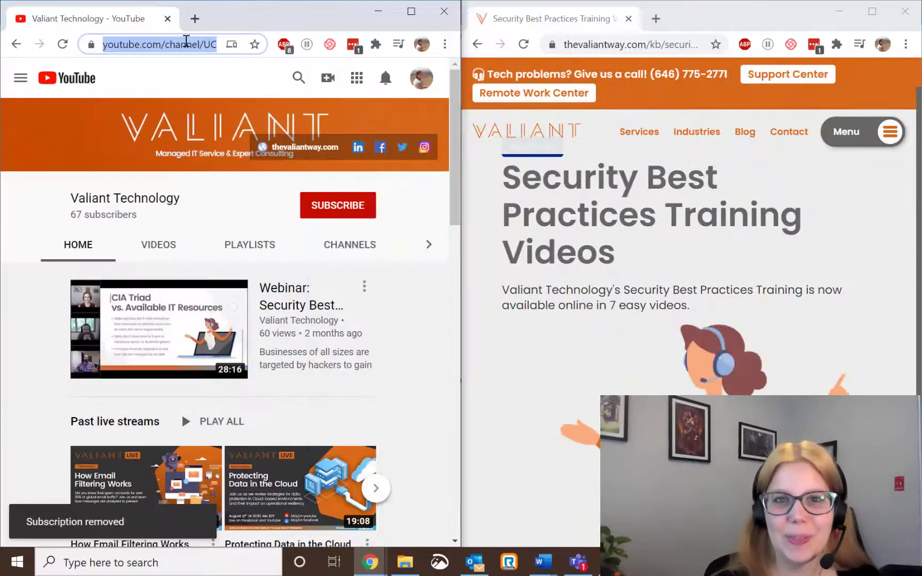
Click Subscribe on the Valiant Technology YouTube channel page
{"action": "left_click", "coordinate": [361, 213]}
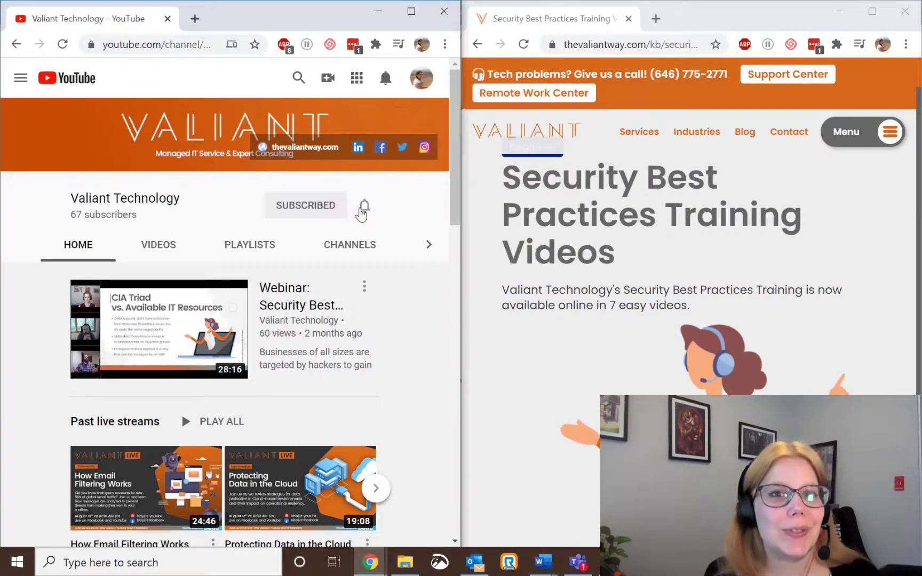